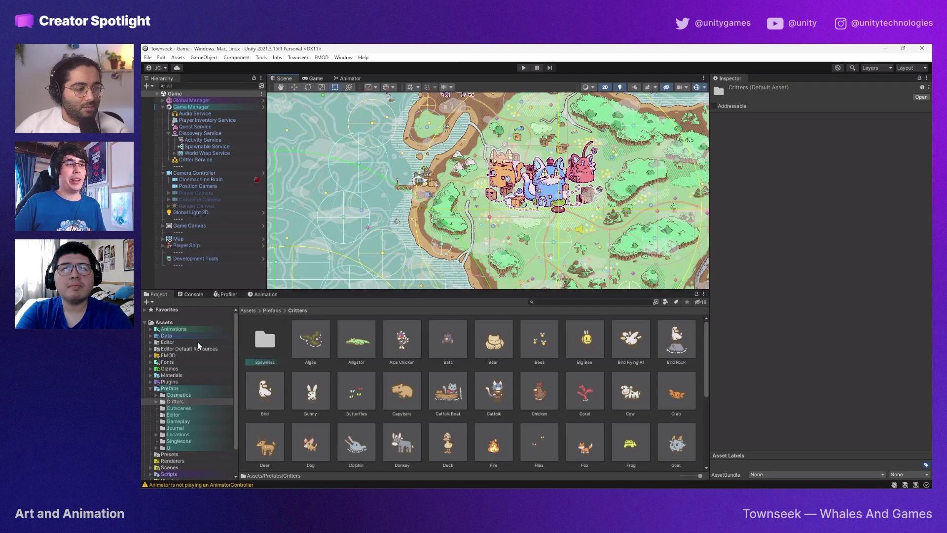
Browse to Sprites > Critters > Alps Chicken and open Alps Chicken 01 in the Sprite Editor
scroll(198, 346, down, 3)
click(170, 455)
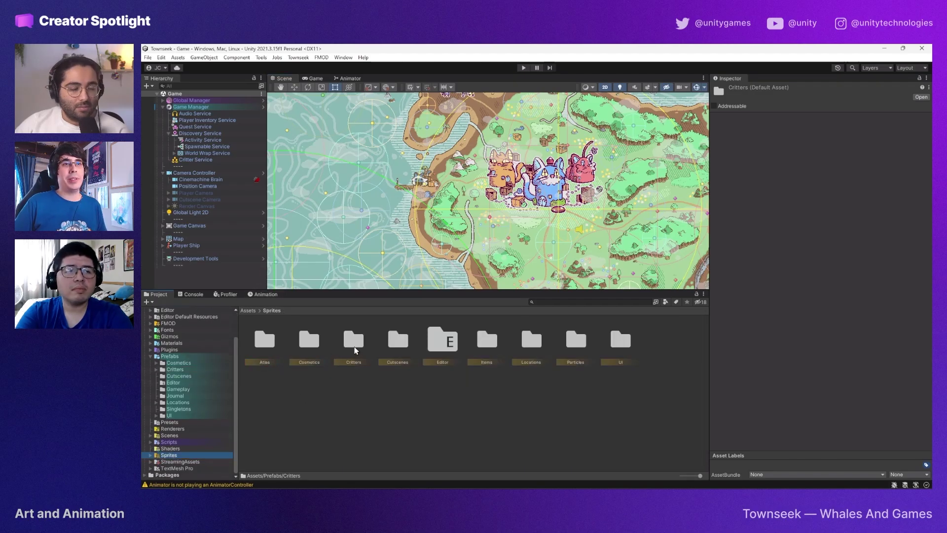
double_click(354, 345)
double_click(260, 344)
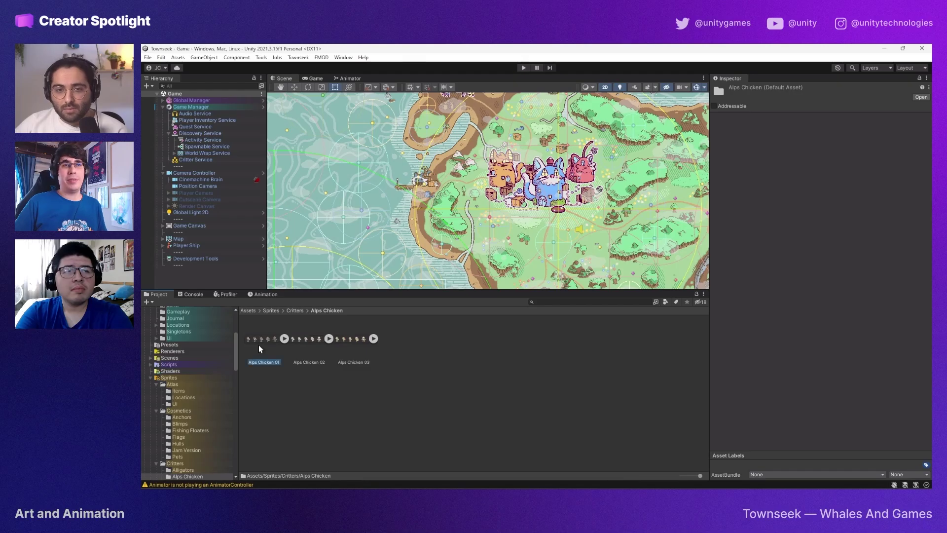
click(912, 190)
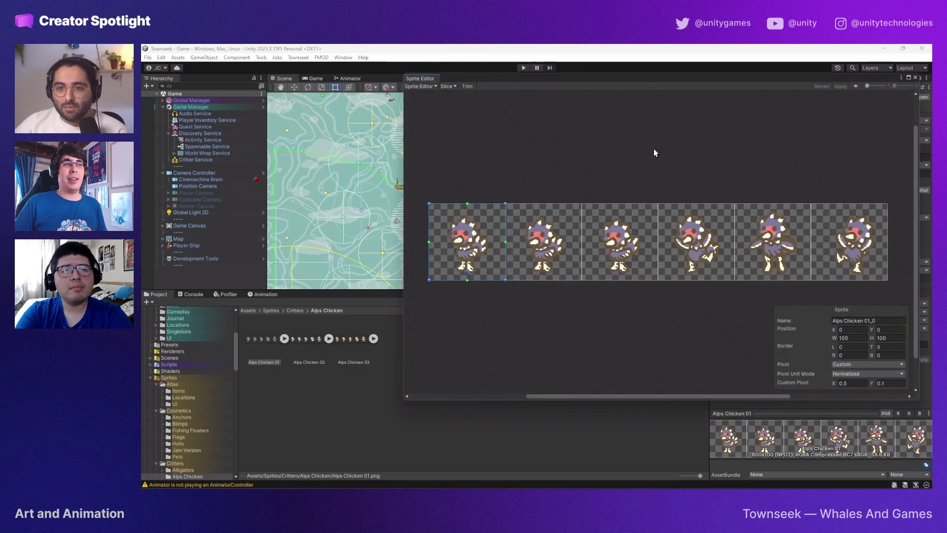
Close the Sprite Editor and scroll through the Project folder tree
middle_click(427, 78)
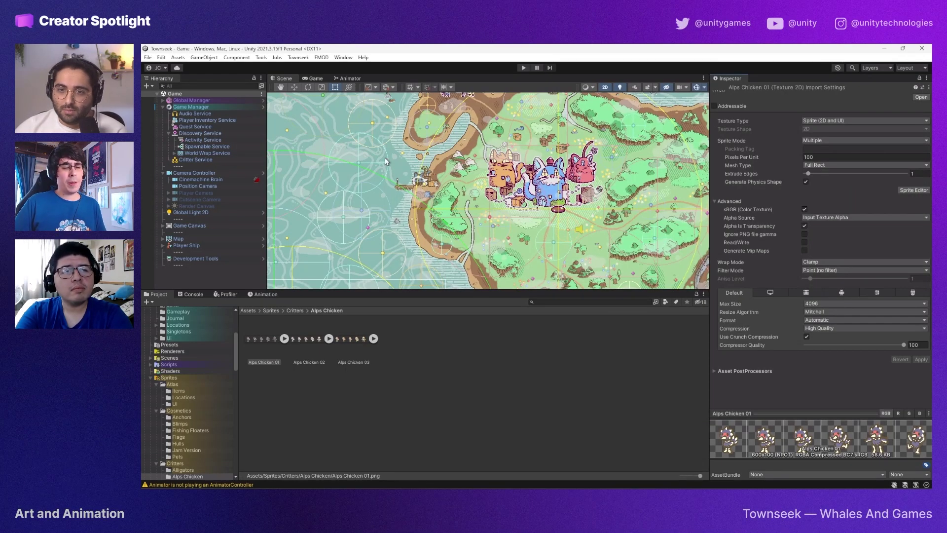
scroll(186, 366, up, 5)
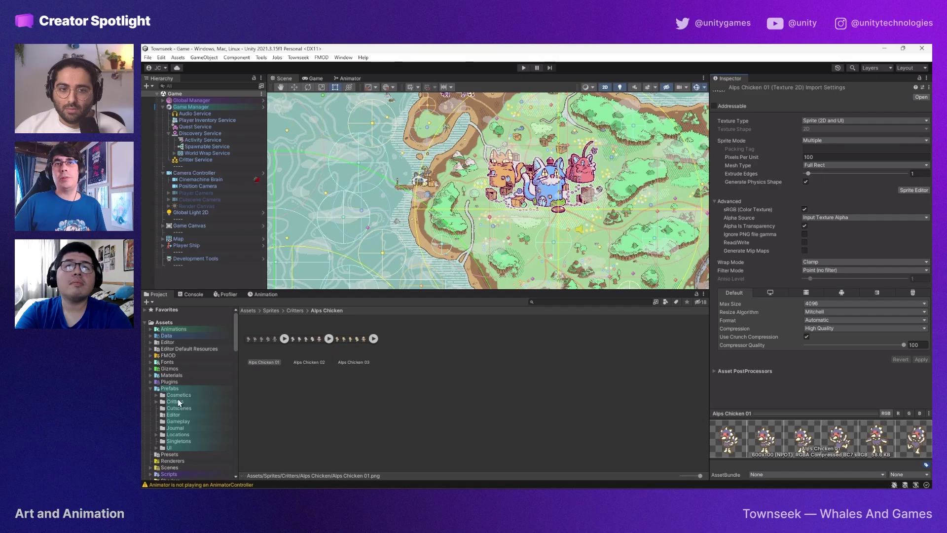
scroll(184, 397, down, 2)
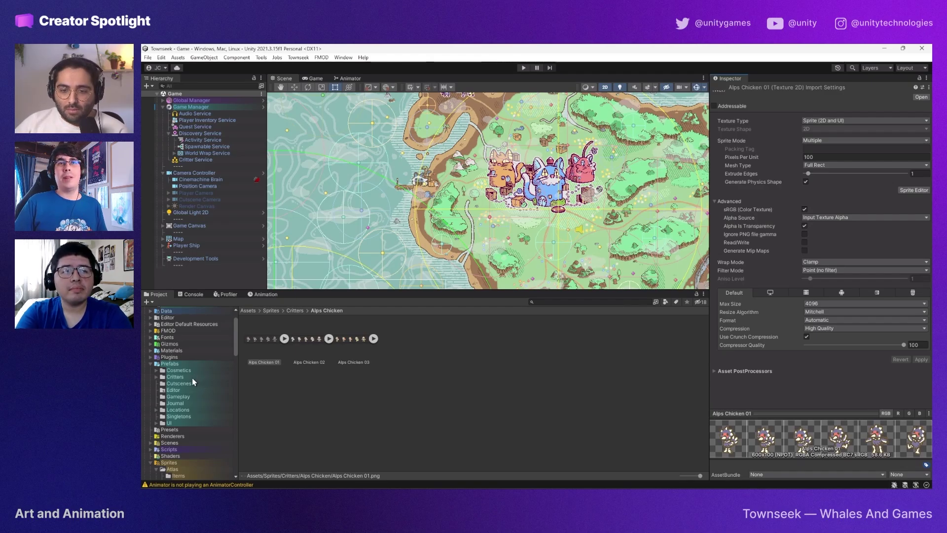
Browse the Prefabs > Critters grid and open the Duck prefab in Prefab Mode
click(192, 376)
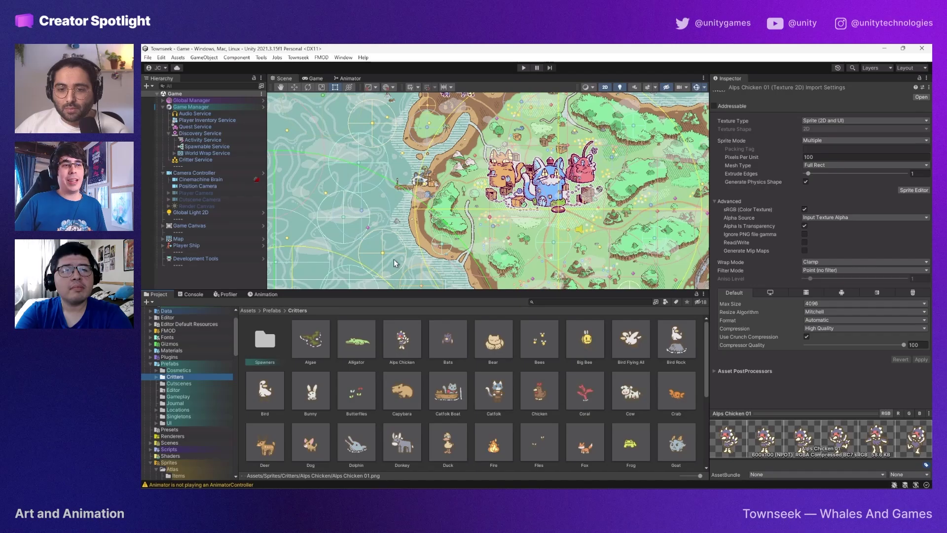
scroll(453, 342, down, 5)
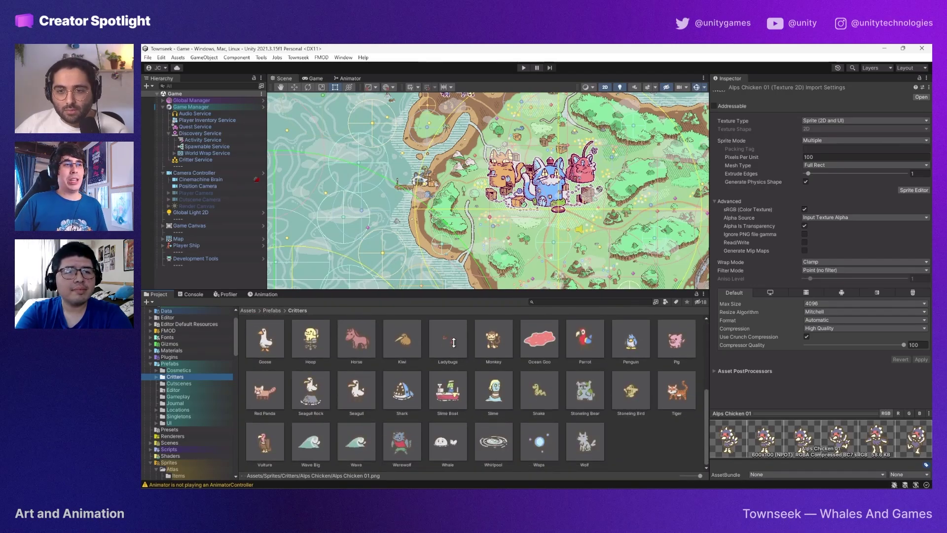
scroll(451, 337, up, 2)
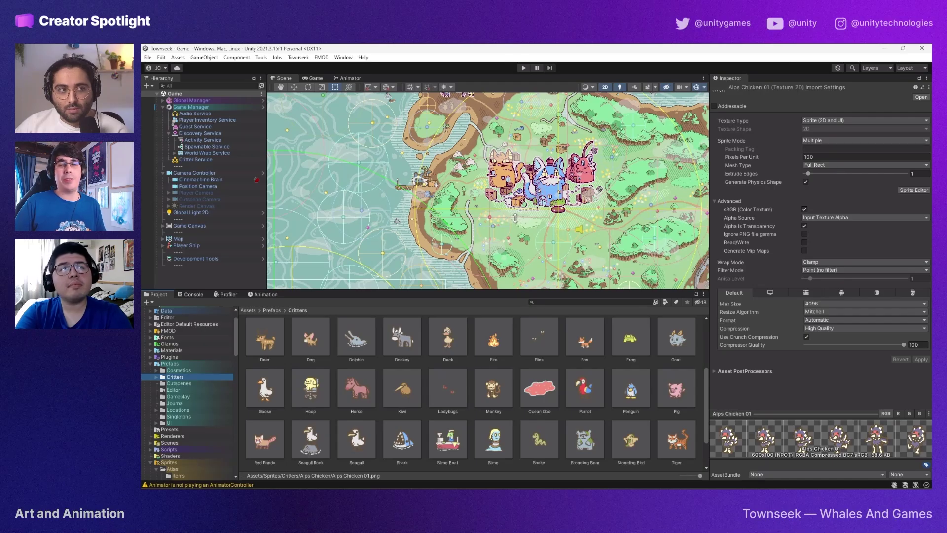
click(493, 227)
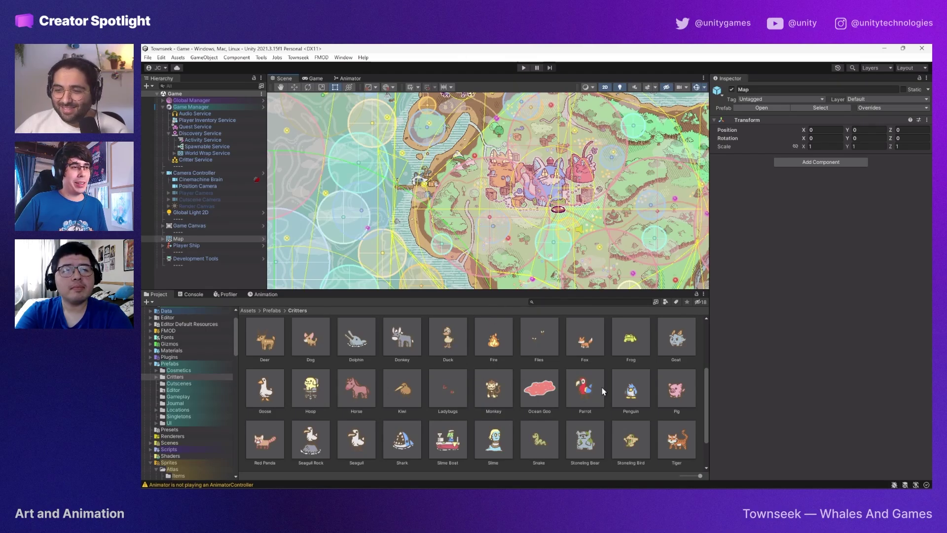
scroll(381, 400, down, 2)
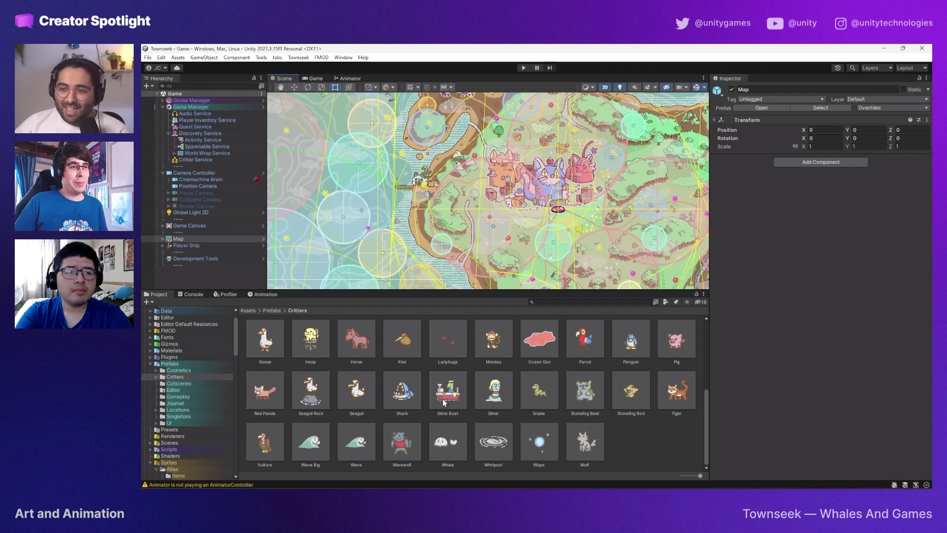
scroll(443, 401, up, 4)
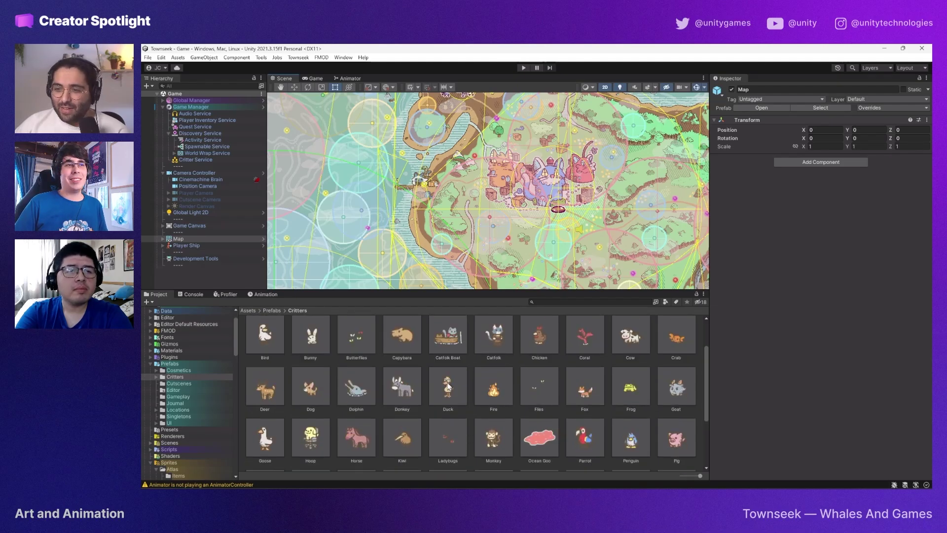
click(447, 386)
double_click(448, 386)
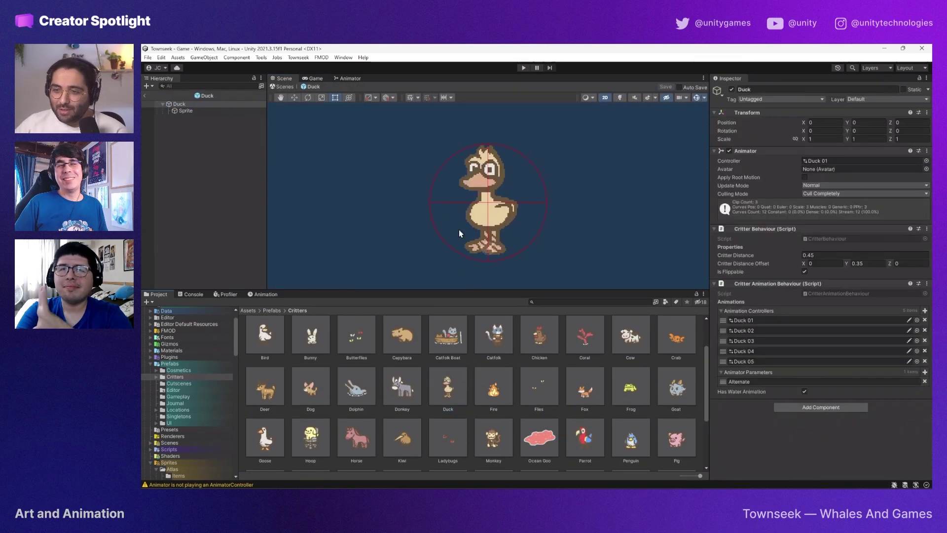
Show the Duck 01 clip's Sprite: Scale and Sprite: Sprite keyframes in the Animation window
click(387, 228)
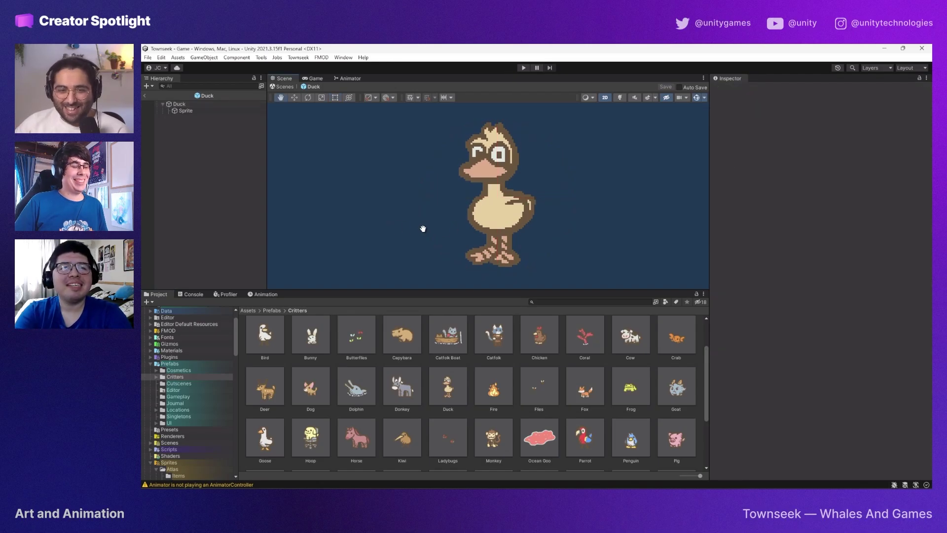
click(270, 294)
click(182, 111)
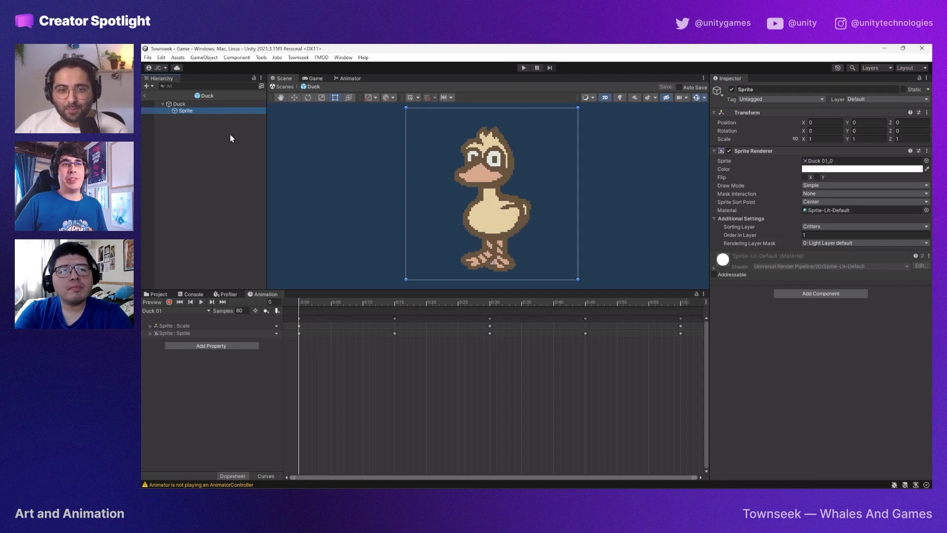
key(Up)
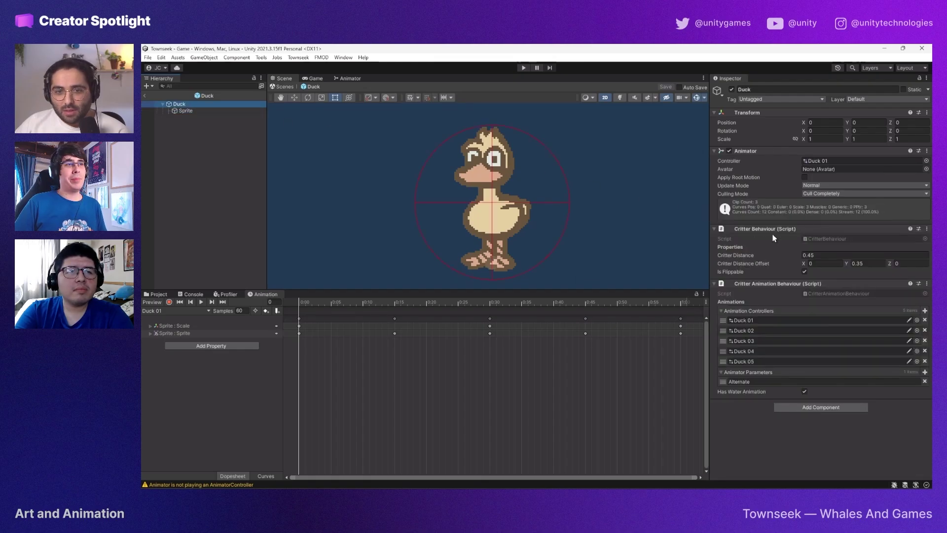
Inspect the Duck 01 controller's Floating, Standard and Alternate states, then return to the Scene view
double_click(823, 159)
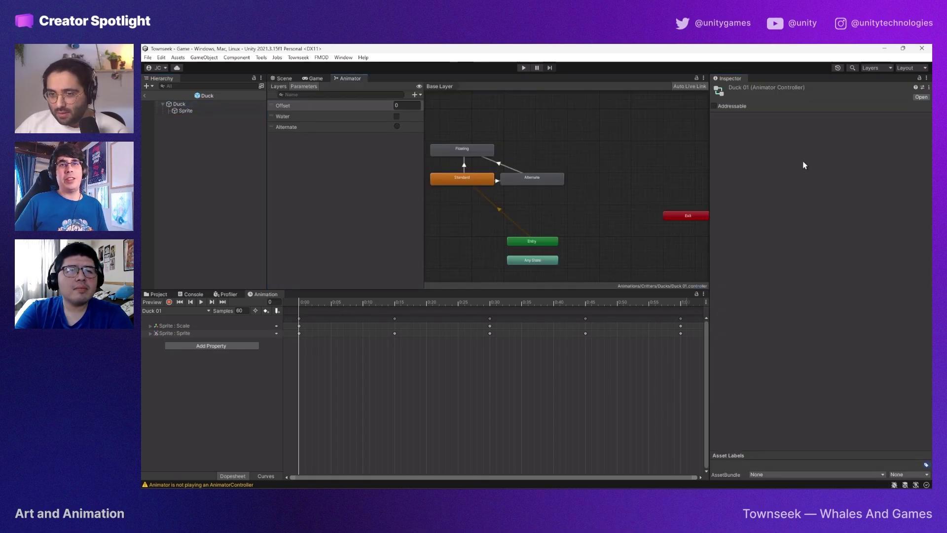
scroll(565, 147, up, 4)
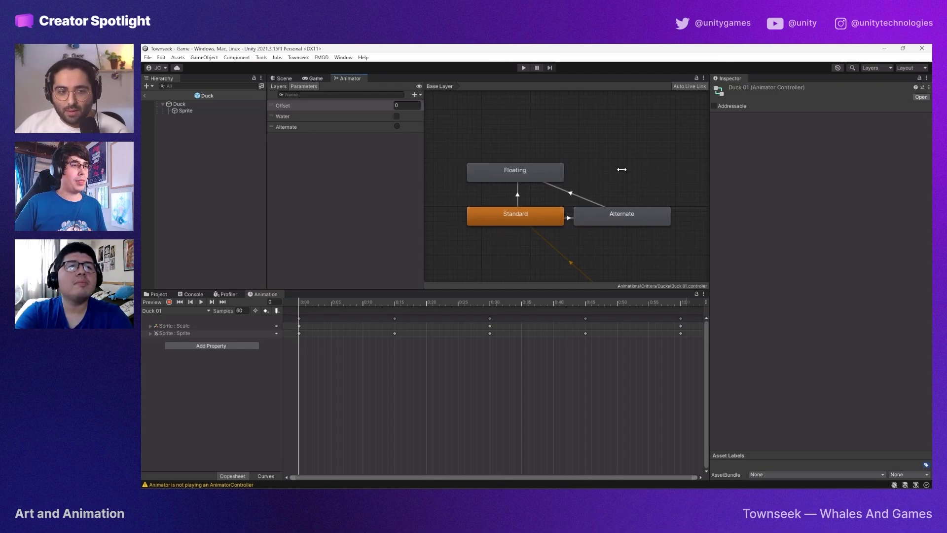
click(284, 78)
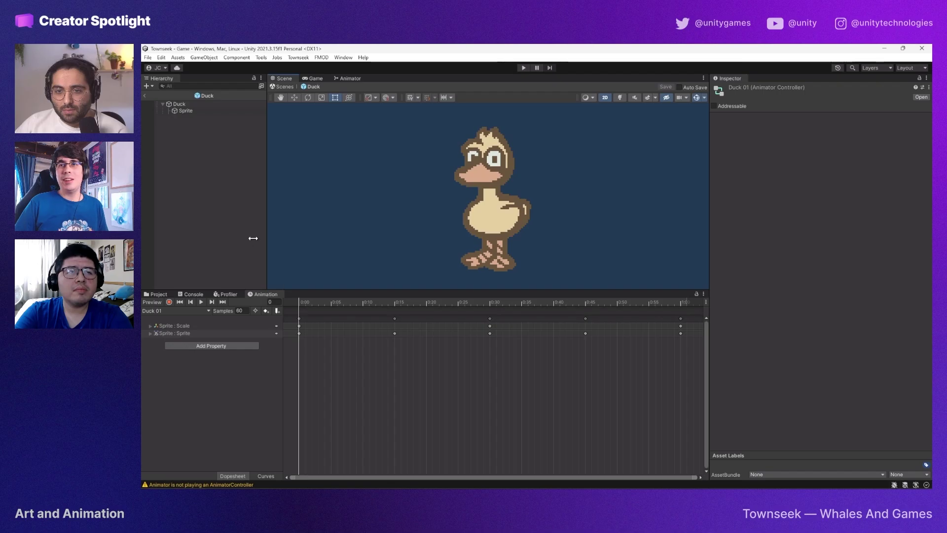
Play the duck preview, switching clips to Duck 01 Alternate, then Duck 01 Floating
click(200, 302)
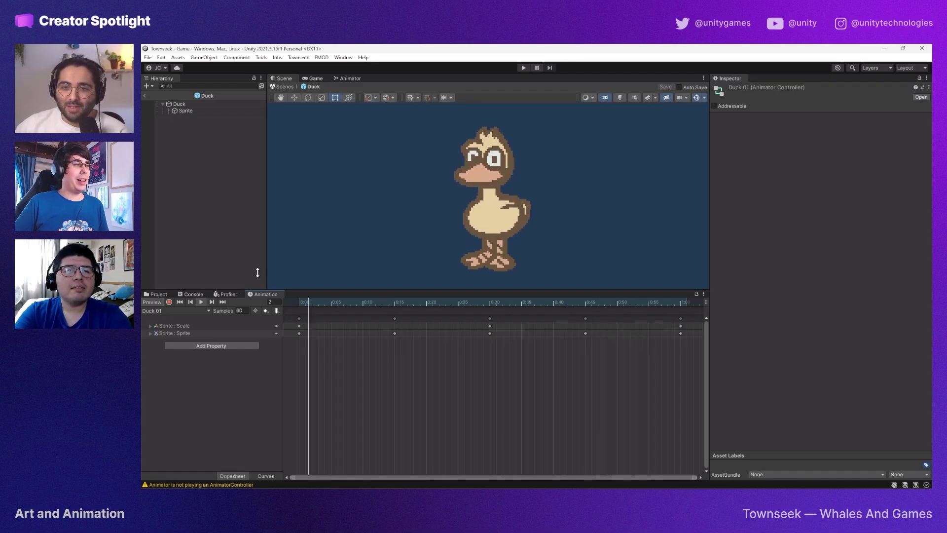
click(171, 311)
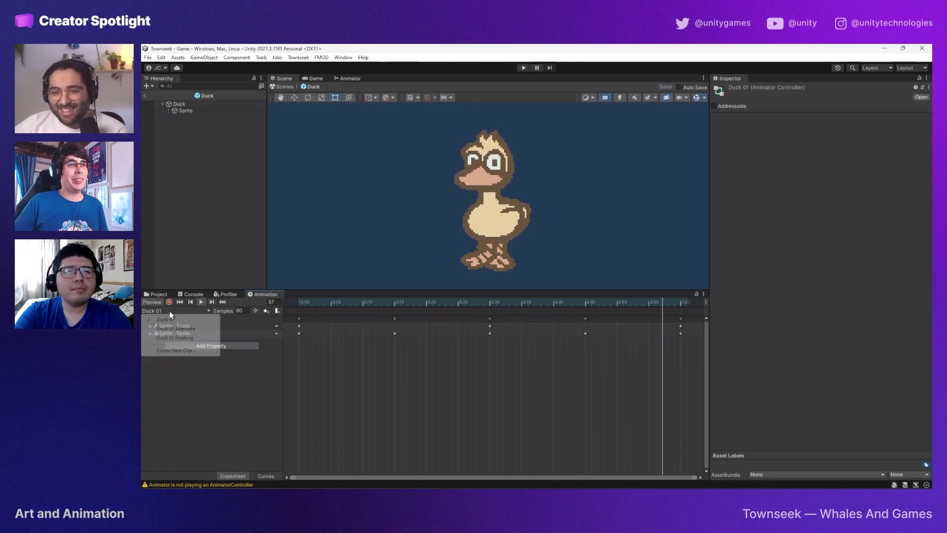
click(171, 328)
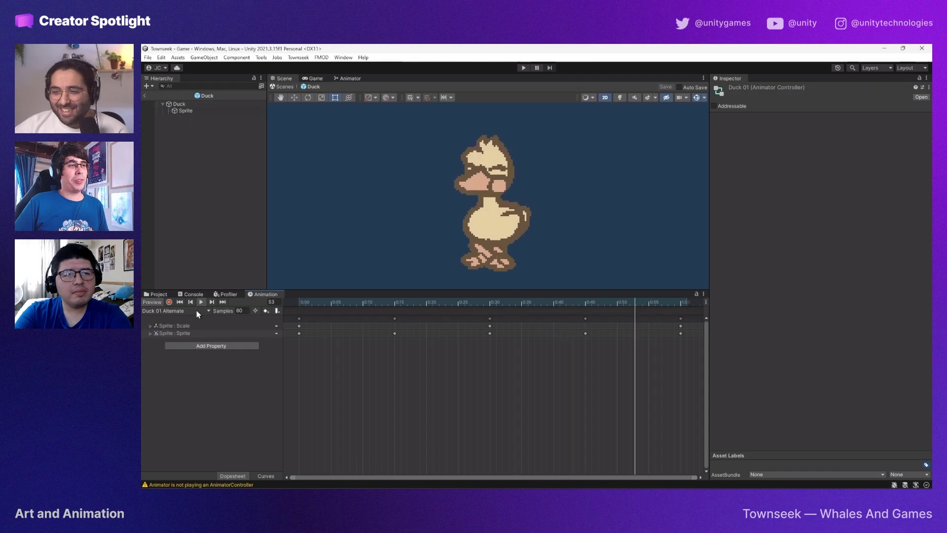
click(194, 312)
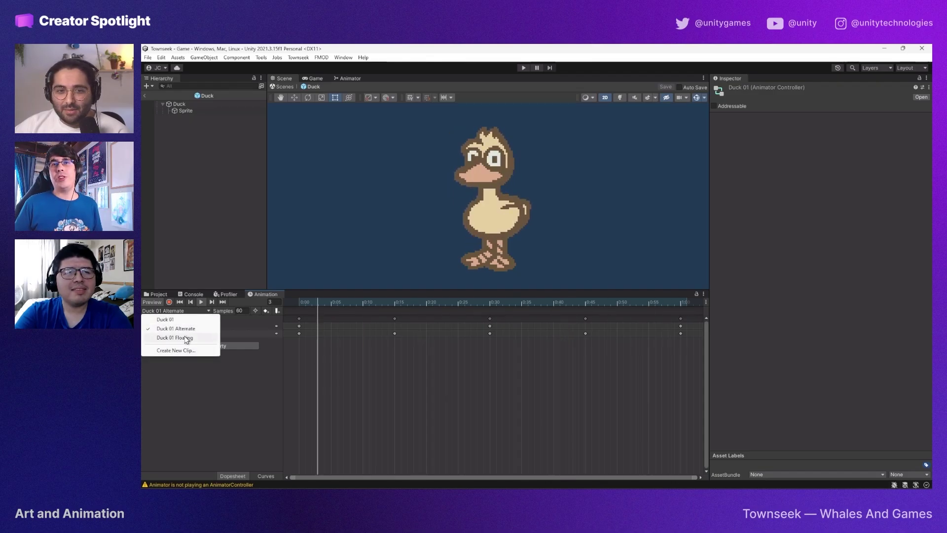
click(175, 337)
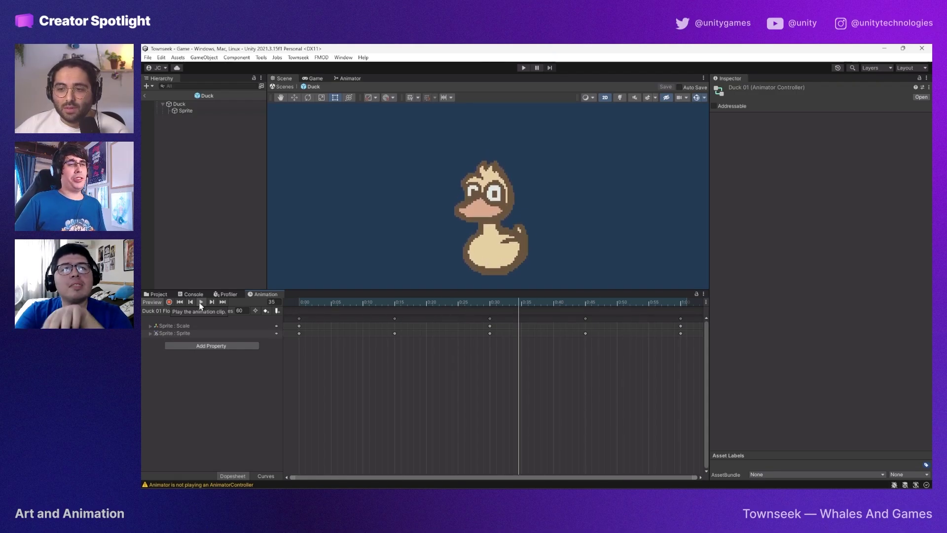
click(212, 104)
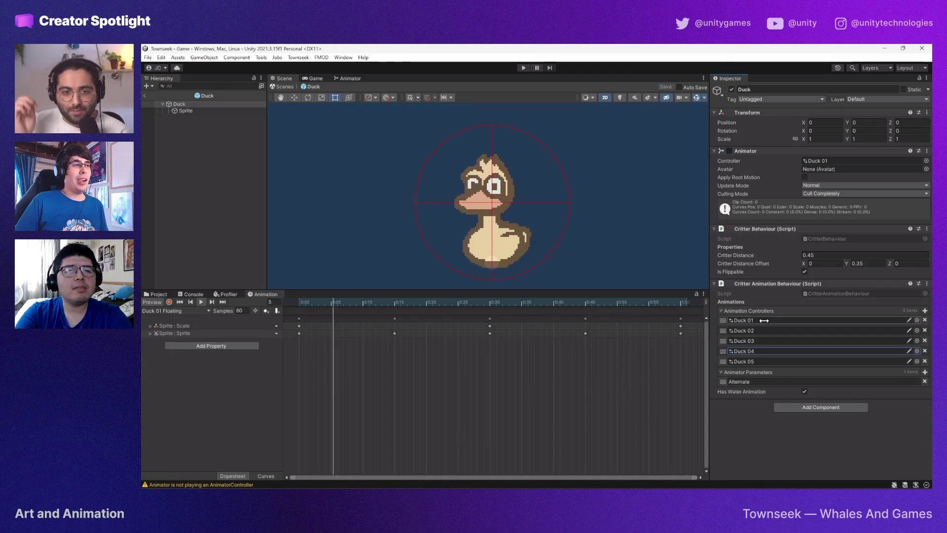
Inspect the Duck 02 override controller's clip mapping in the Ducks folder, then reselect Duck
double_click(763, 321)
scroll(578, 205, down, 3)
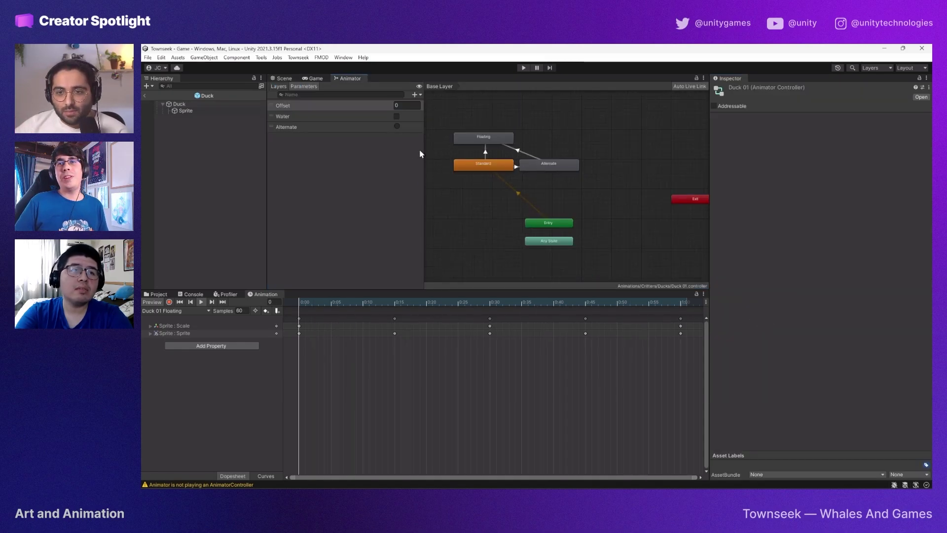
click(159, 294)
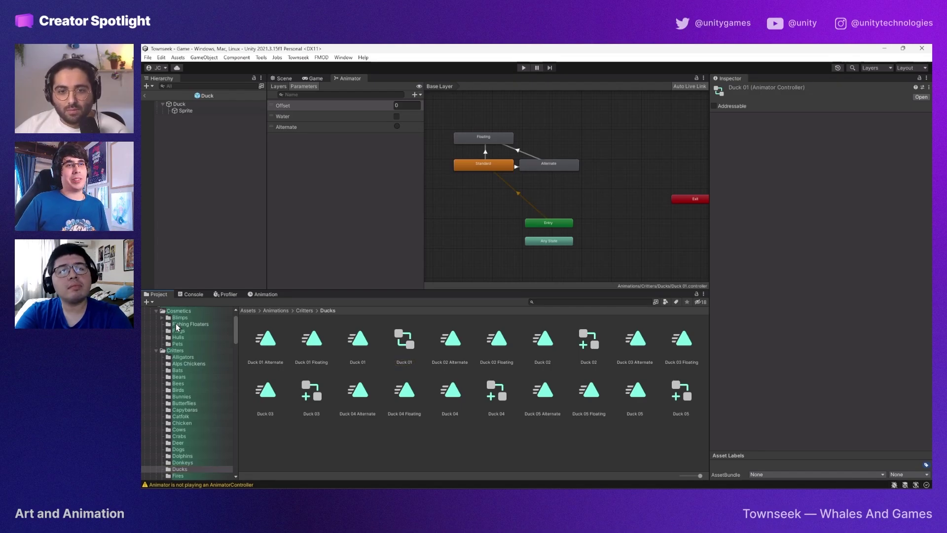
click(585, 351)
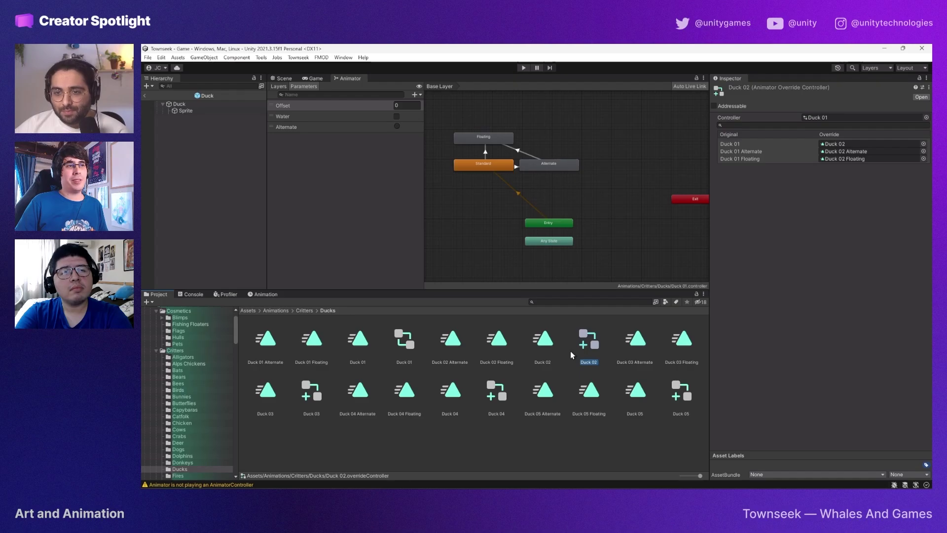
scroll(500, 153, up, 3)
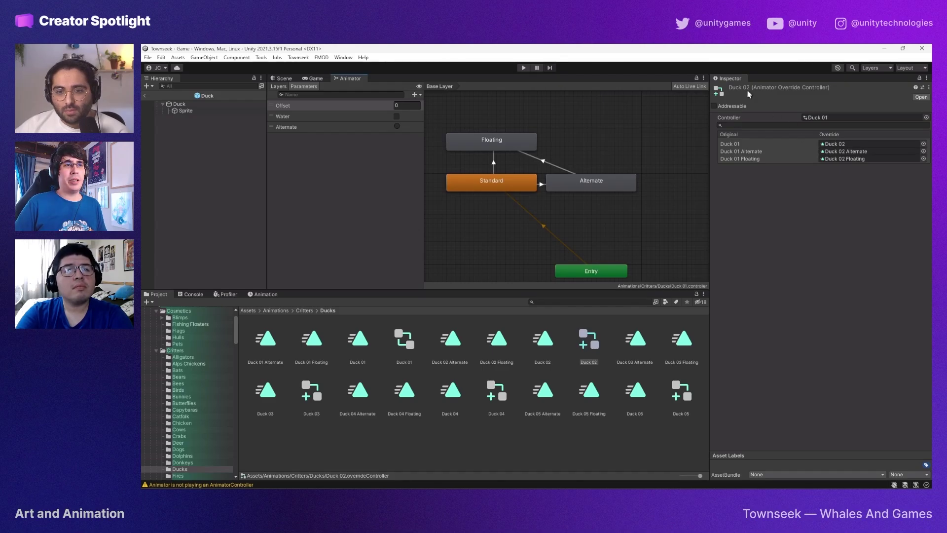
click(237, 103)
Assign the Duck 04 controller to the Duck and play its animation preview
click(924, 161)
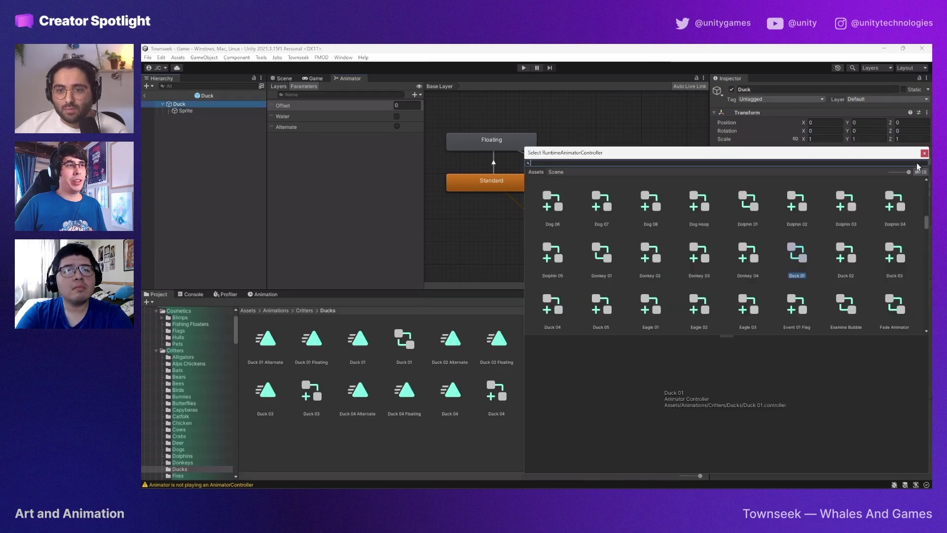
scroll(720, 273, down, 1)
double_click(563, 276)
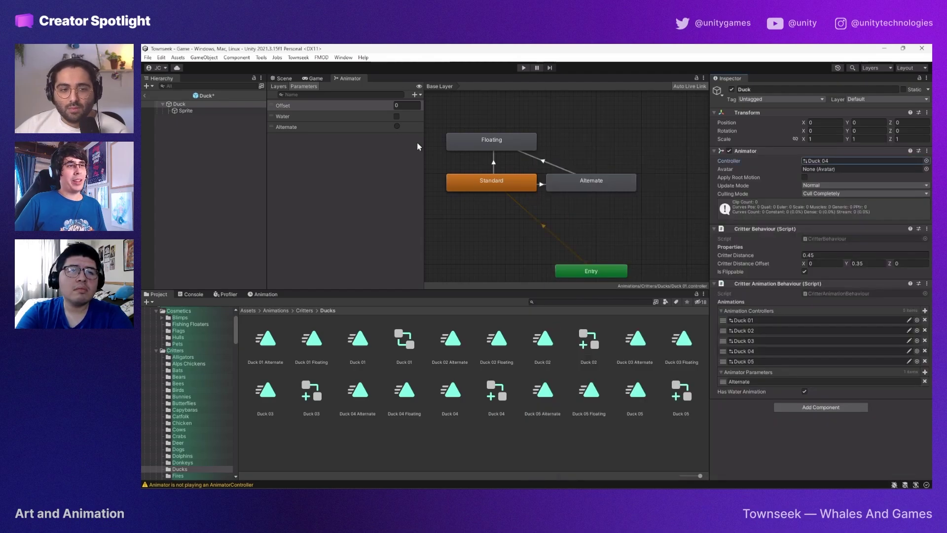
click(283, 79)
click(263, 294)
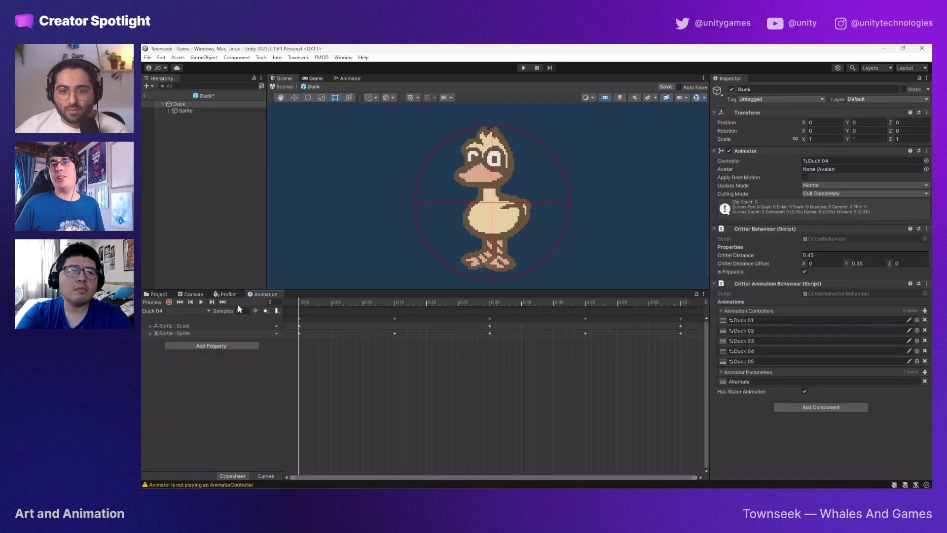
click(202, 302)
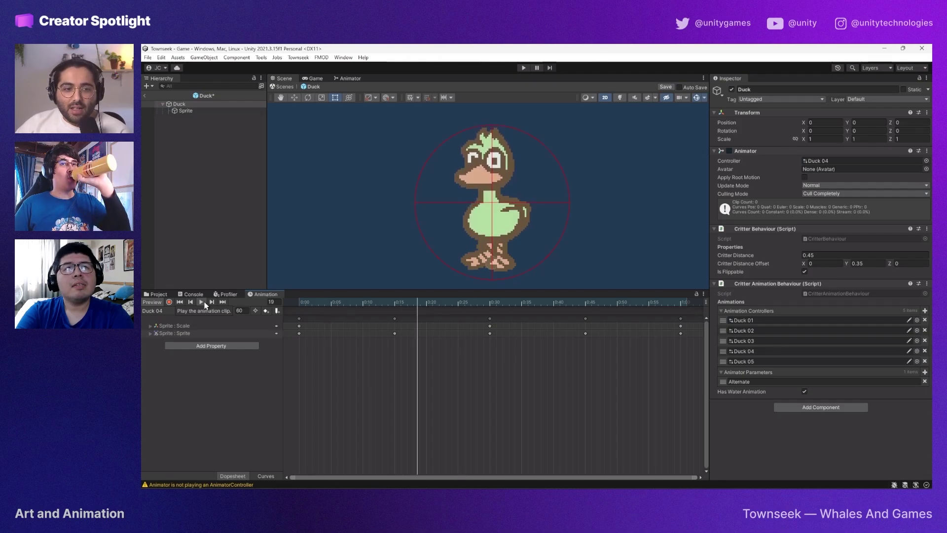
Switch the Duck to the Duck 05 controller, then back to Duck 01
click(925, 161)
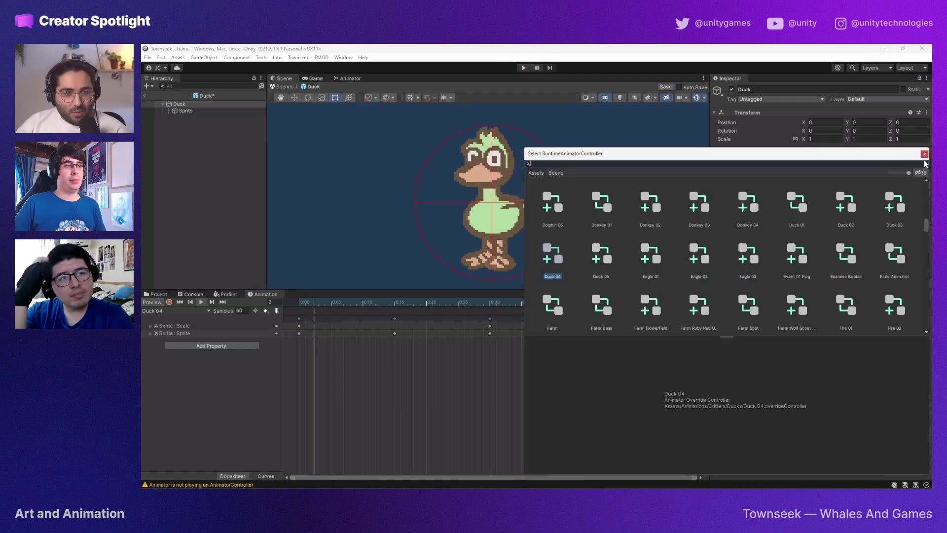
double_click(605, 256)
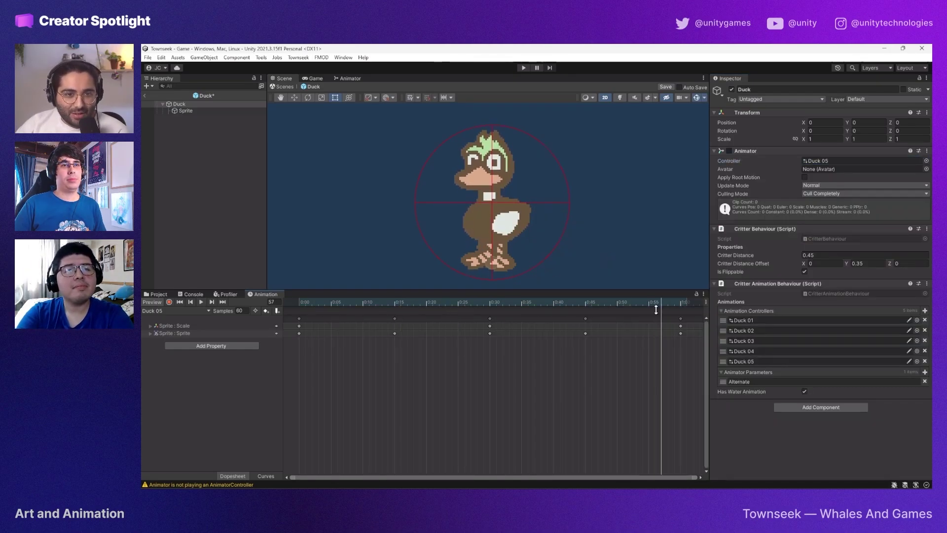
click(925, 161)
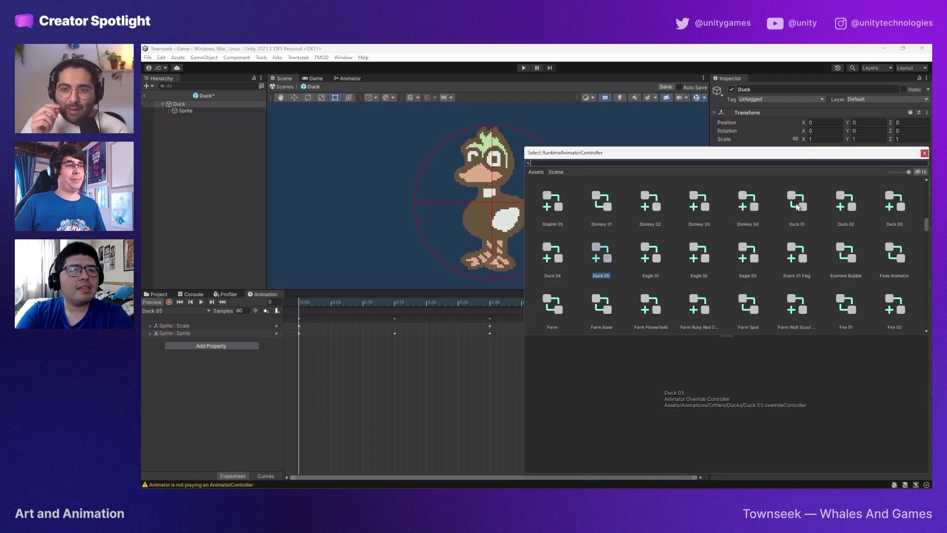
double_click(797, 204)
Open the Kiwi prefab from Prefabs > Critters, discarding the Duck prefab's unsaved changes
click(157, 294)
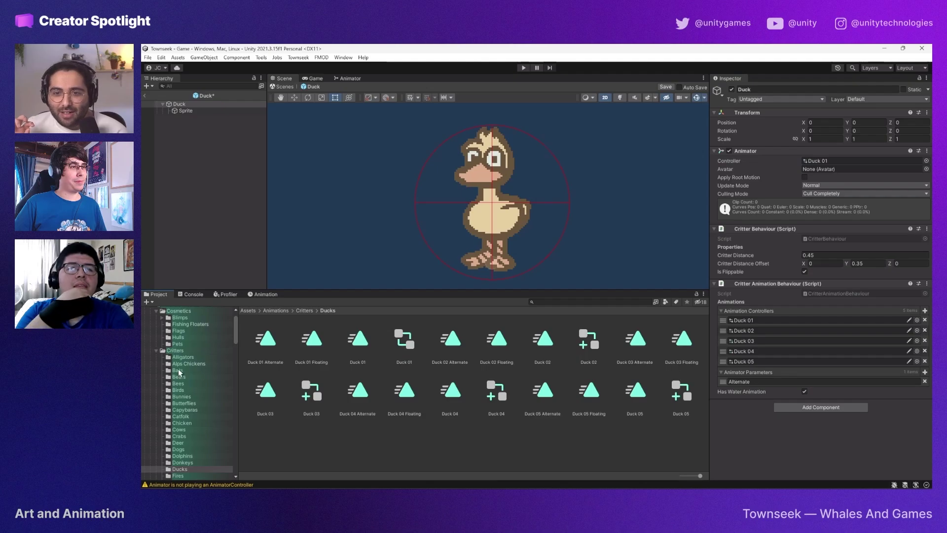
scroll(178, 372, down, 10)
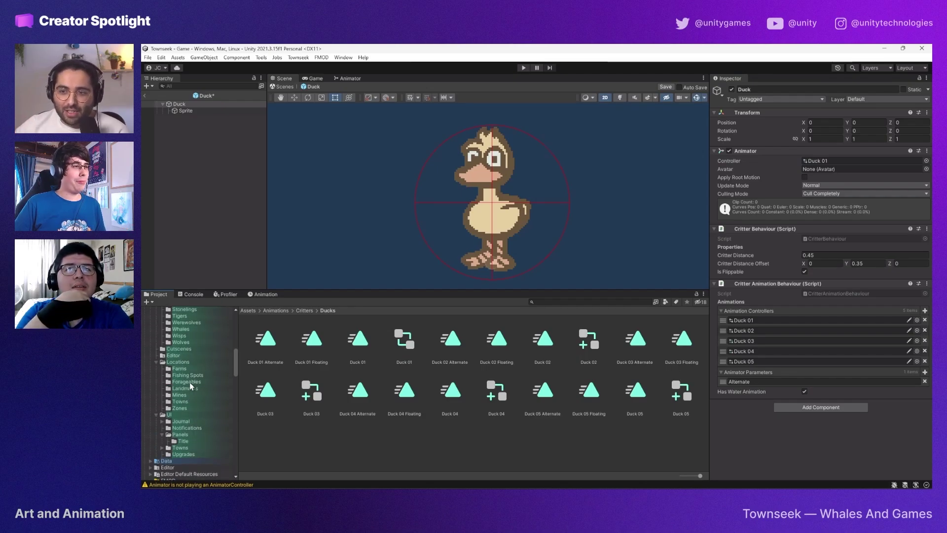
scroll(189, 383, up, 5)
click(195, 391)
scroll(200, 386, up, 3)
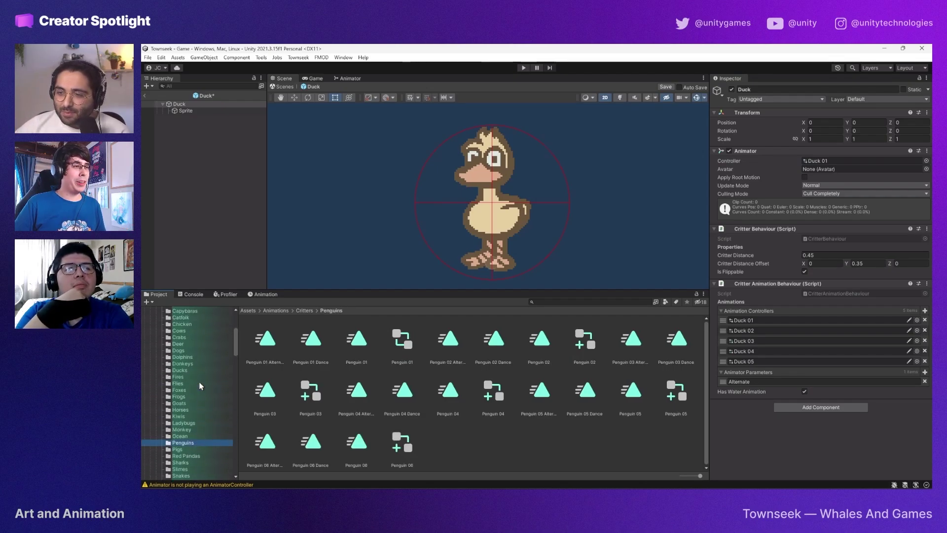
scroll(194, 384, up, 10)
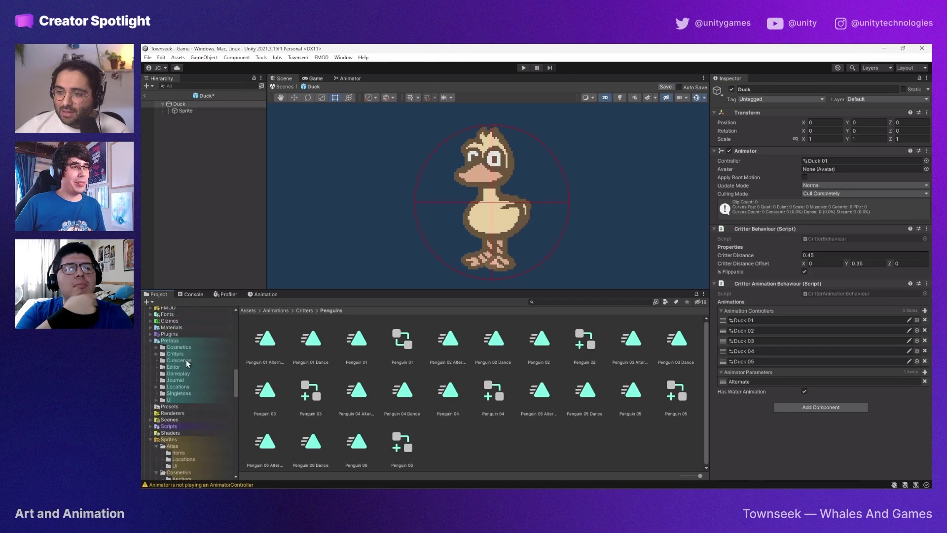
click(192, 355)
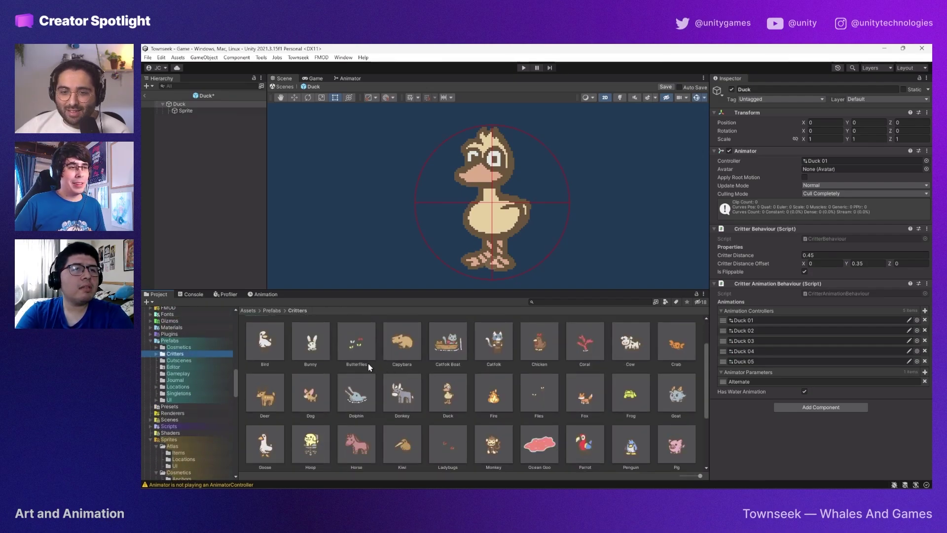
scroll(370, 364, down, 1)
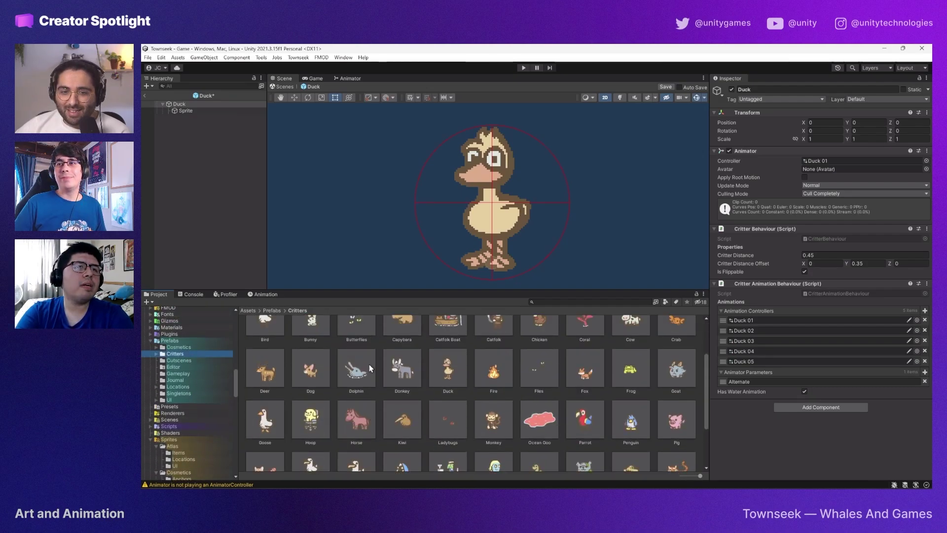
click(408, 421)
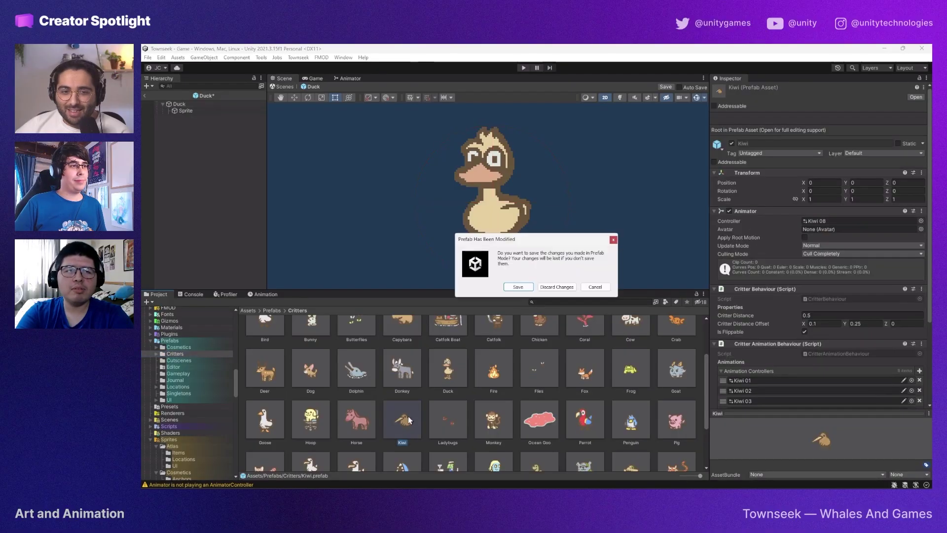
click(552, 288)
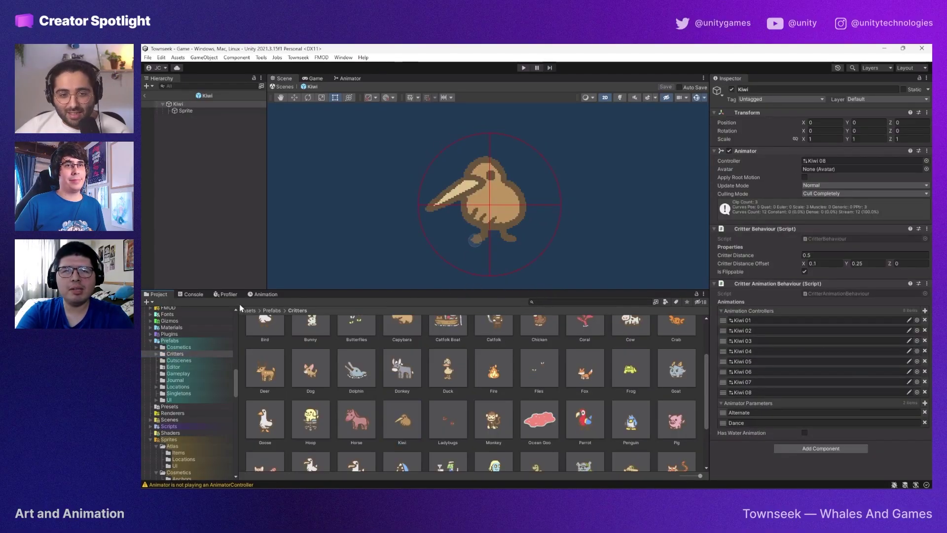
Assign the Kiwi 01 controller and preview its Kiwi 01 Dance clip
click(264, 294)
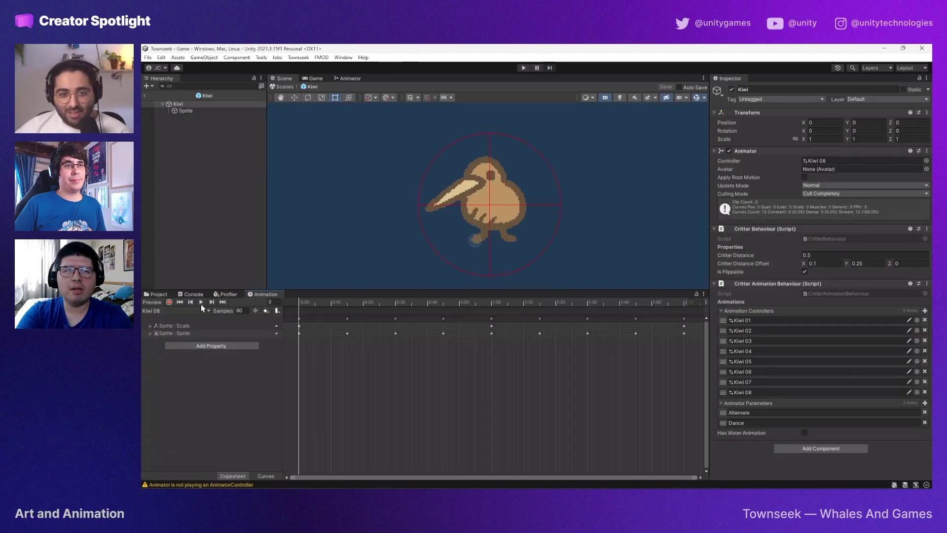
click(926, 161)
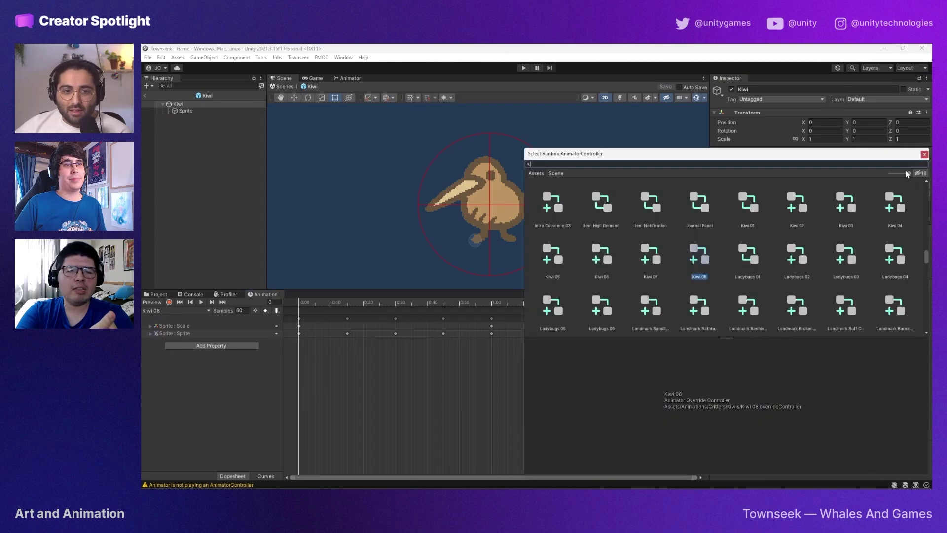
click(744, 210)
drag(711, 158, 863, 185)
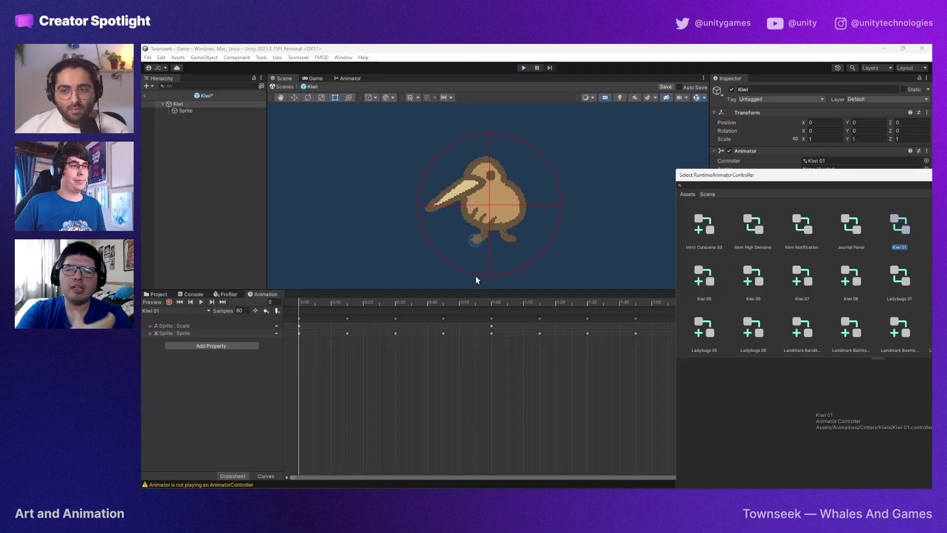
click(207, 302)
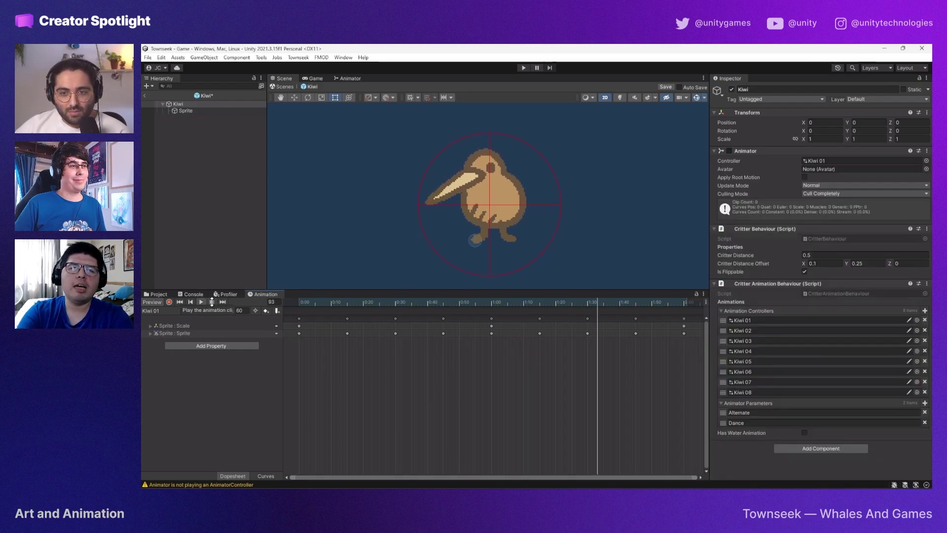
click(204, 310)
click(183, 337)
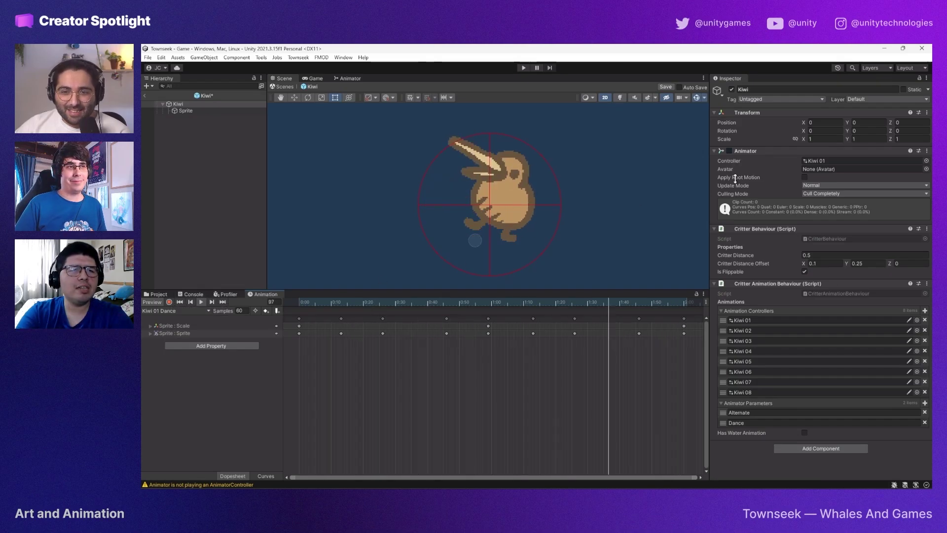
Try the Kiwi 04 controller, then settle on Kiwi 06 and play its Dance clip
click(926, 161)
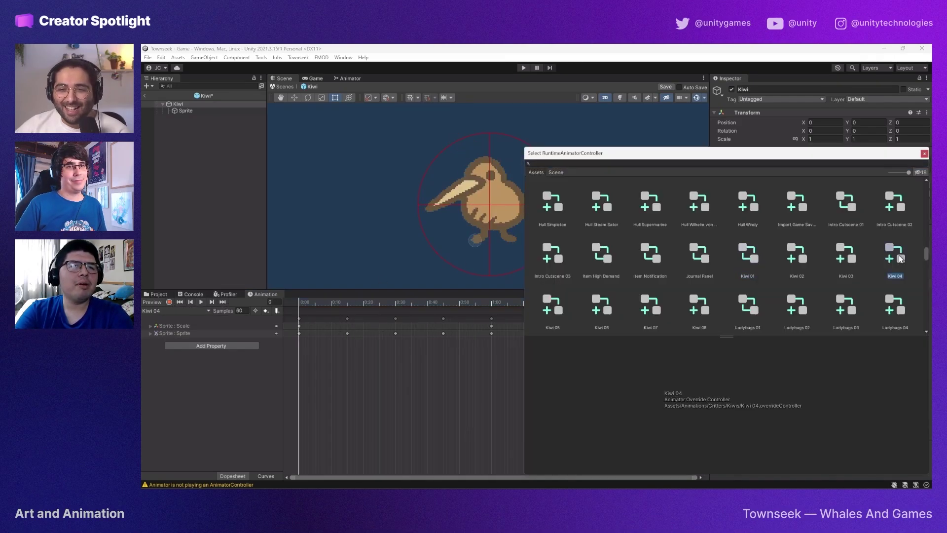
double_click(895, 254)
click(201, 301)
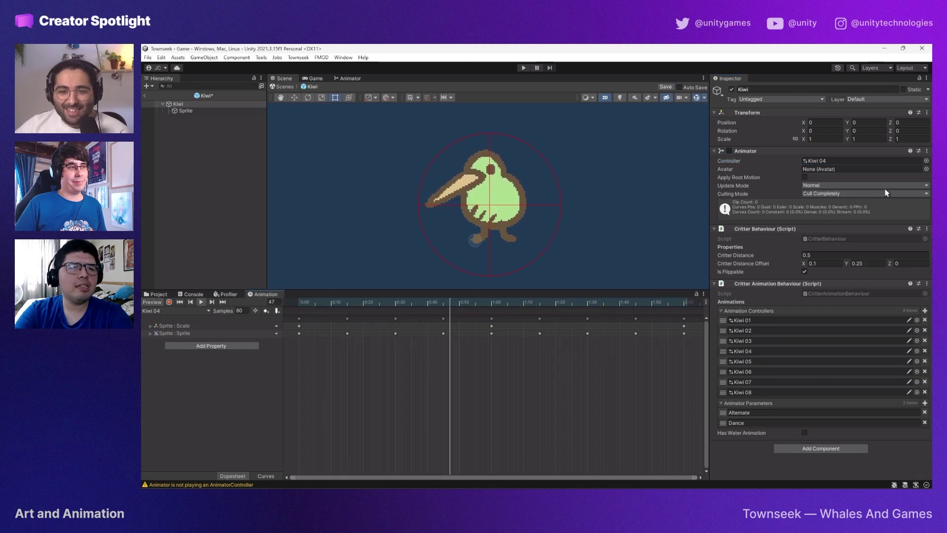
click(926, 161)
double_click(600, 301)
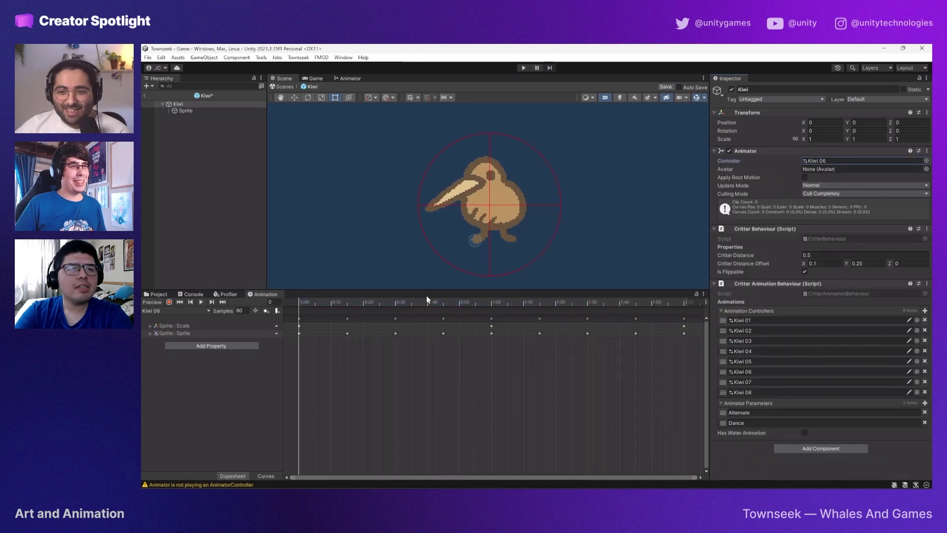
click(187, 311)
click(165, 327)
click(201, 301)
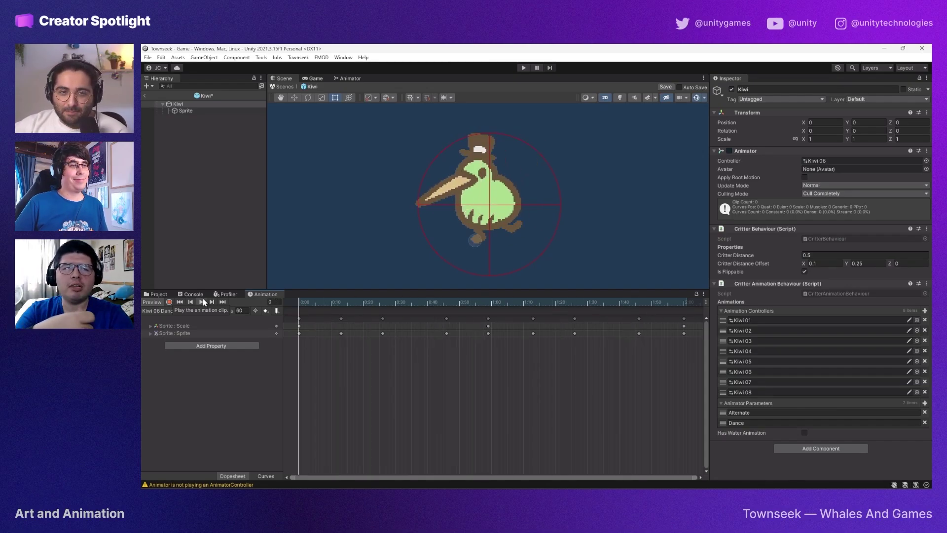
click(157, 293)
scroll(355, 358, down, 3)
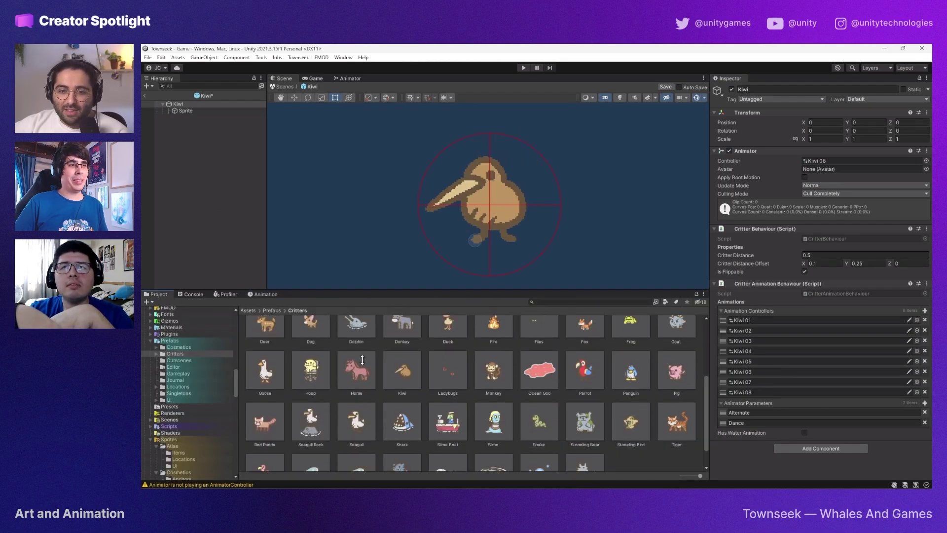
Open the Whale prefab, answer the Kiwi save prompt, and scrub the Whale 04 animation
scroll(401, 379, down, 2)
double_click(451, 438)
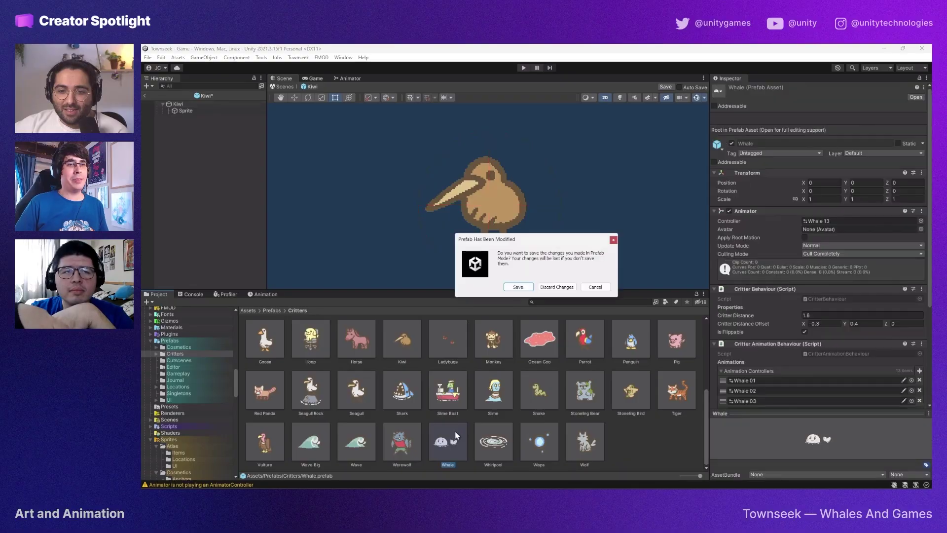
click(549, 286)
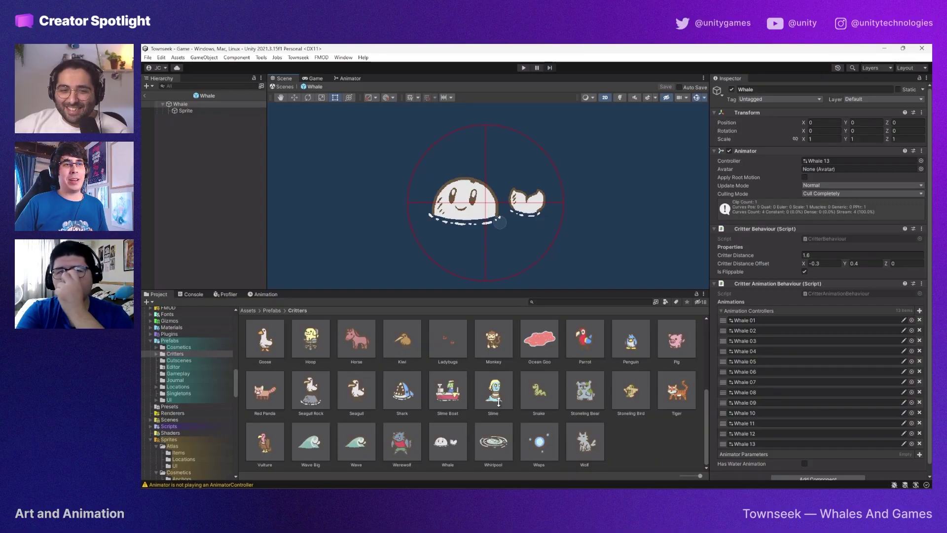
click(921, 160)
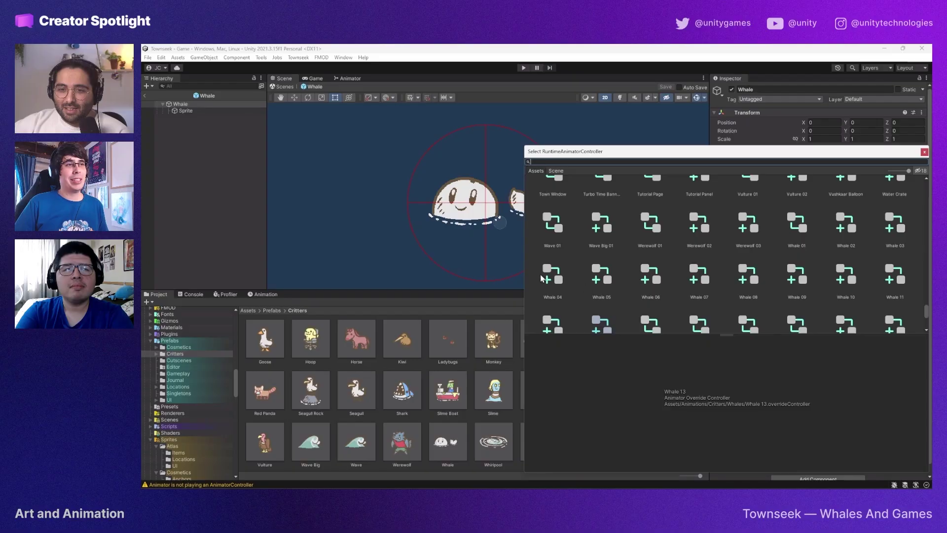
double_click(553, 273)
click(262, 294)
click(364, 301)
drag(395, 305, 299, 301)
Cycle the whale through Whale 07, Whale 09 and Whale 12 controllers, scrubbing each timeline
click(920, 160)
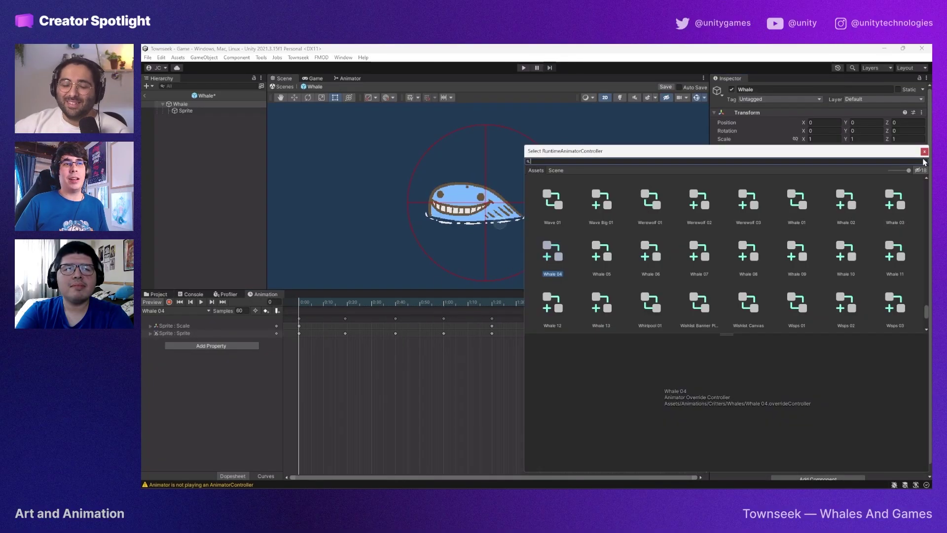
double_click(712, 255)
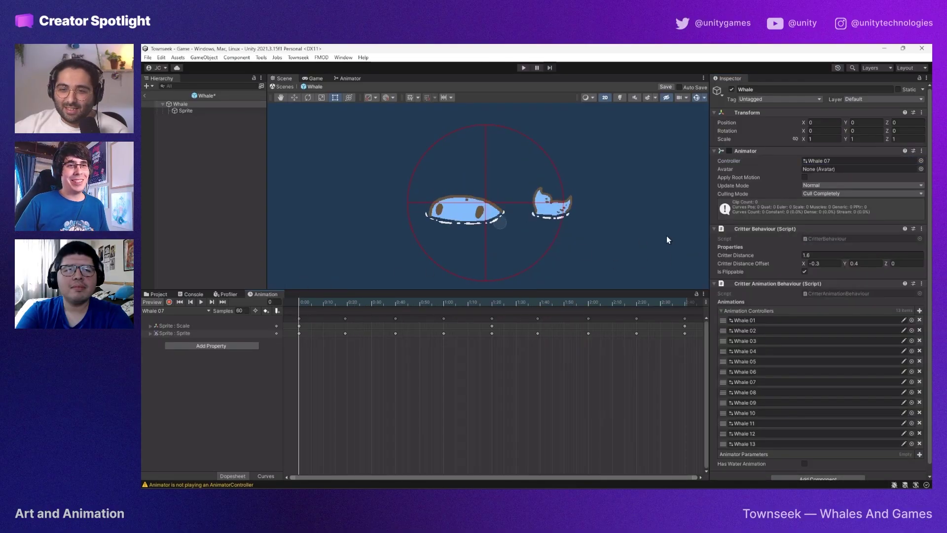
click(920, 162)
double_click(796, 253)
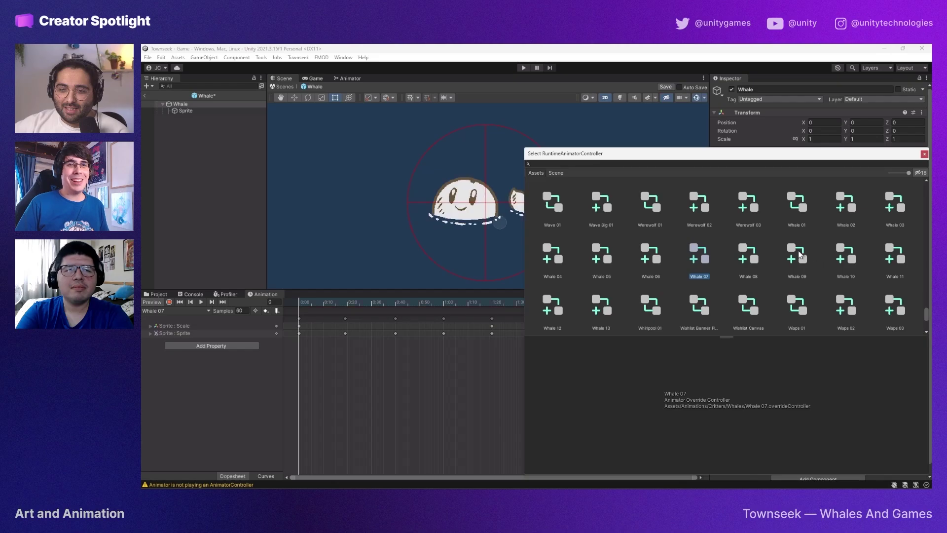
drag(407, 302, 423, 301)
click(920, 161)
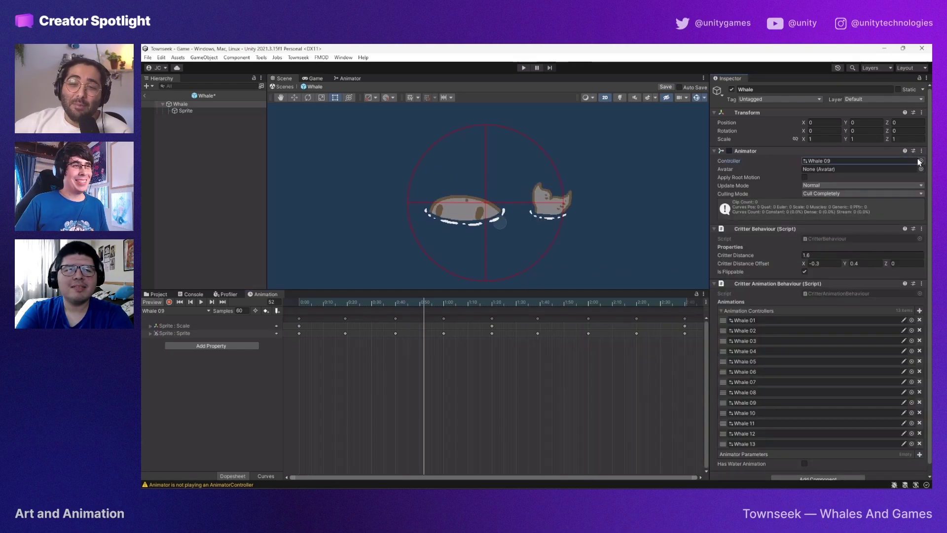
double_click(558, 307)
drag(421, 299, 299, 306)
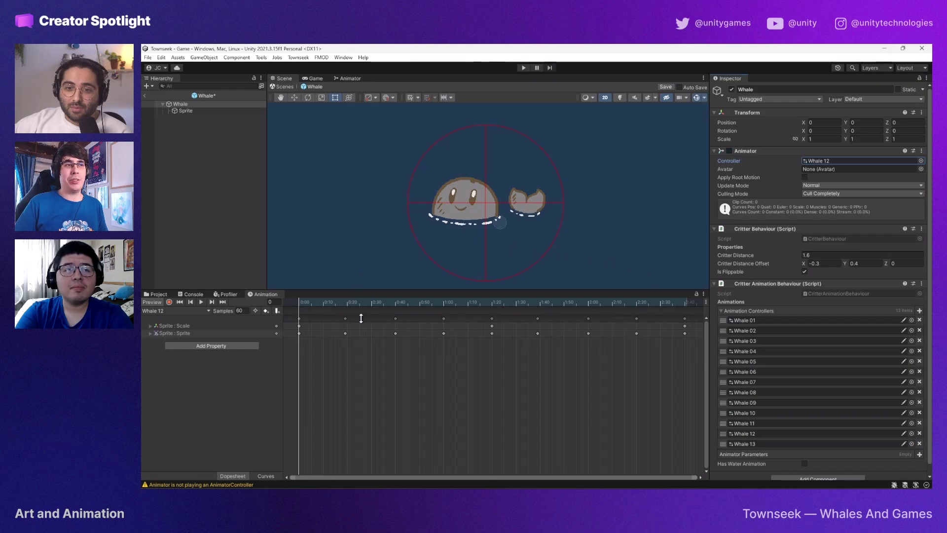
Switch the whale to Whale 13 and scrub to the sunglasses frame
click(920, 160)
double_click(605, 256)
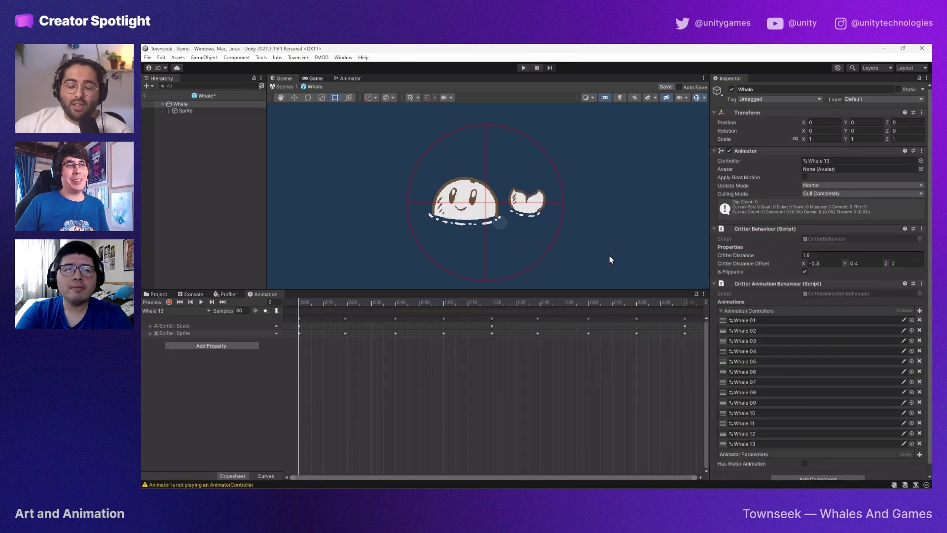
drag(342, 302, 277, 286)
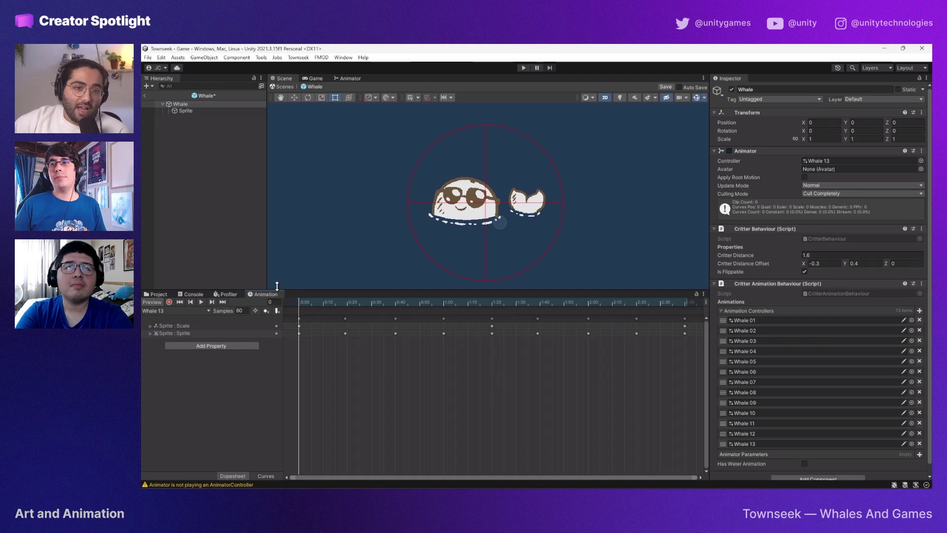
Open the Whale 01 animator controller's state graph in the Animator window
double_click(750, 320)
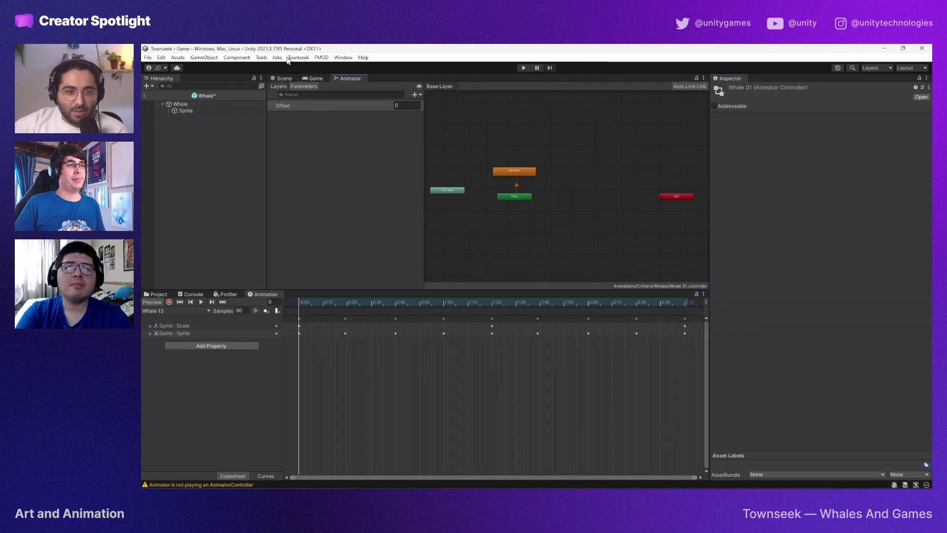
click(273, 78)
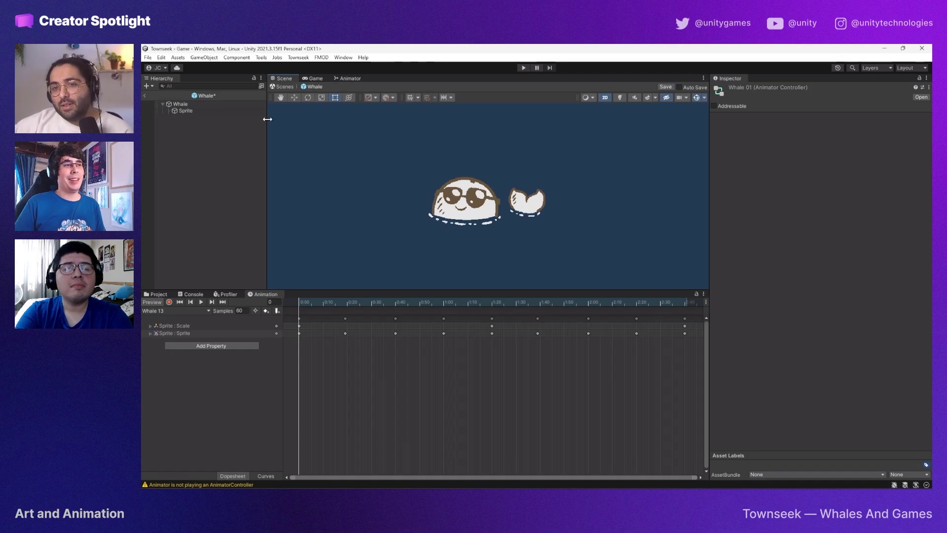
click(158, 294)
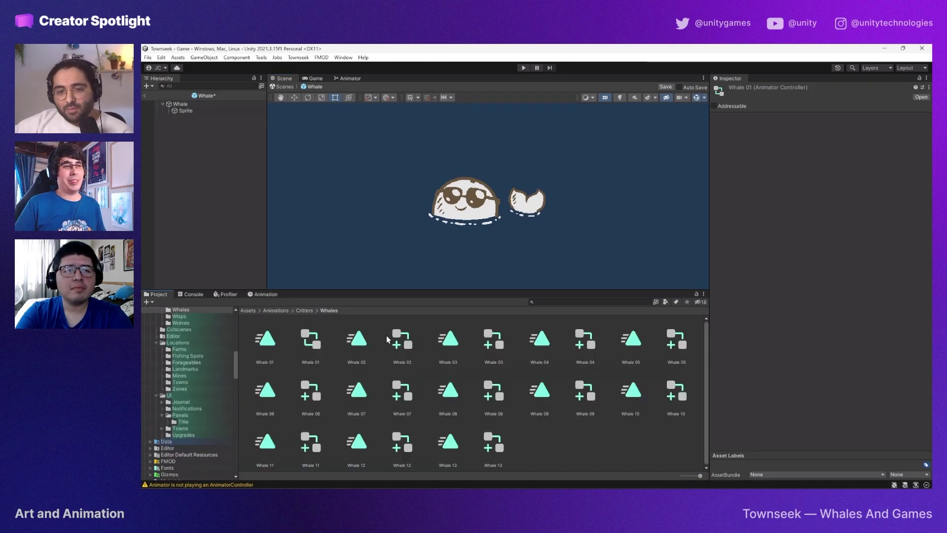
double_click(310, 339)
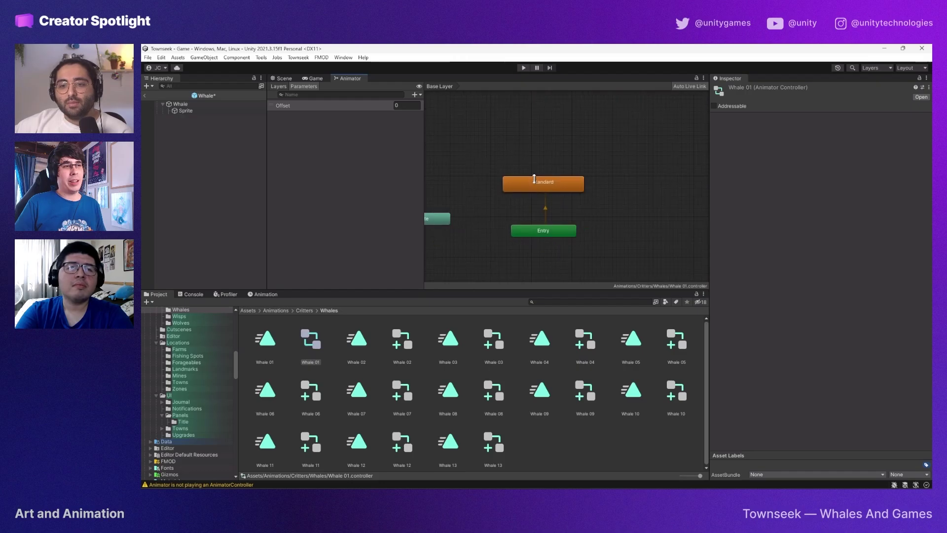
Inspect the Whale 02 override controller and the Whale 02 animation clip
click(403, 341)
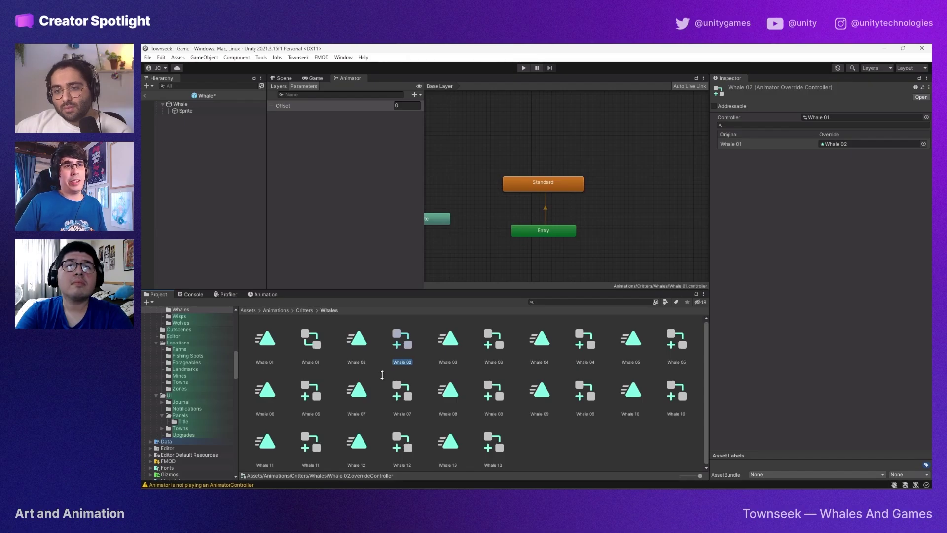
click(359, 345)
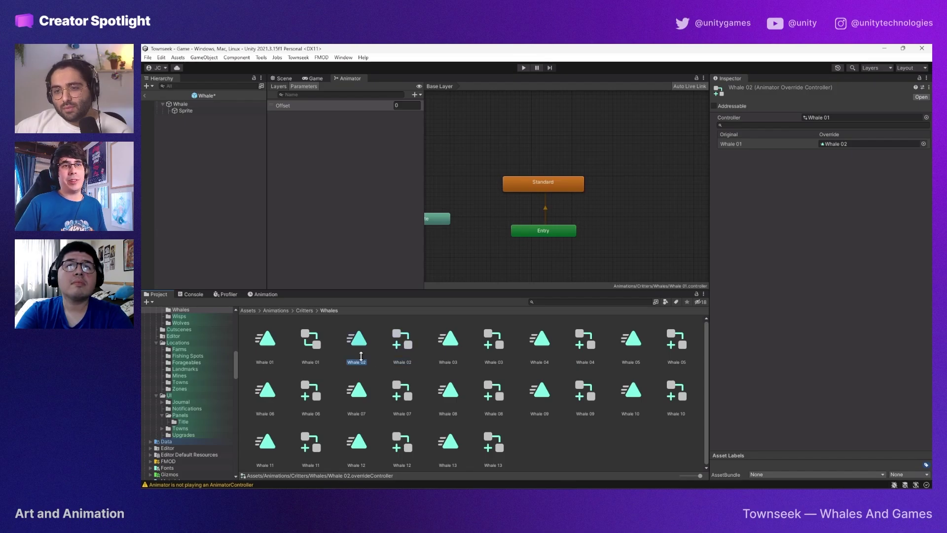
click(402, 345)
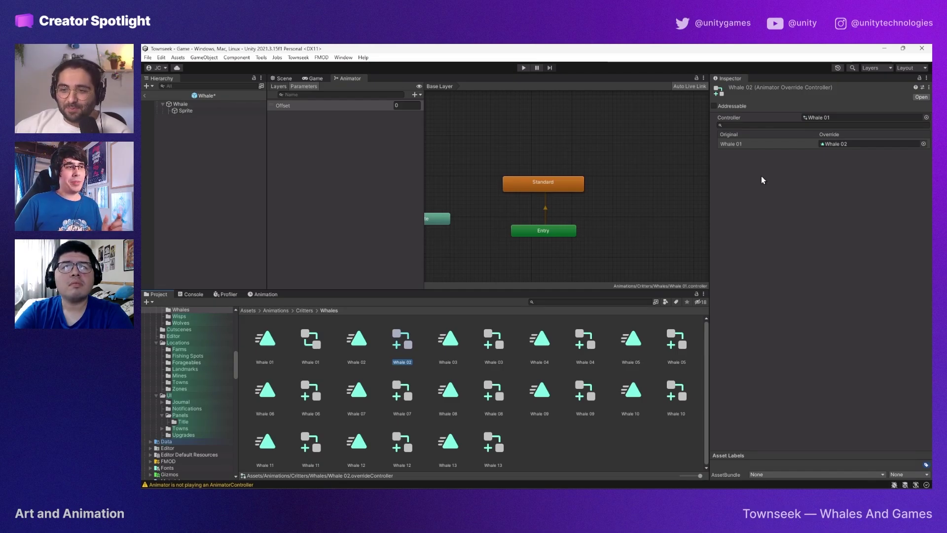
scroll(213, 363, down, 5)
scroll(213, 363, down, 3)
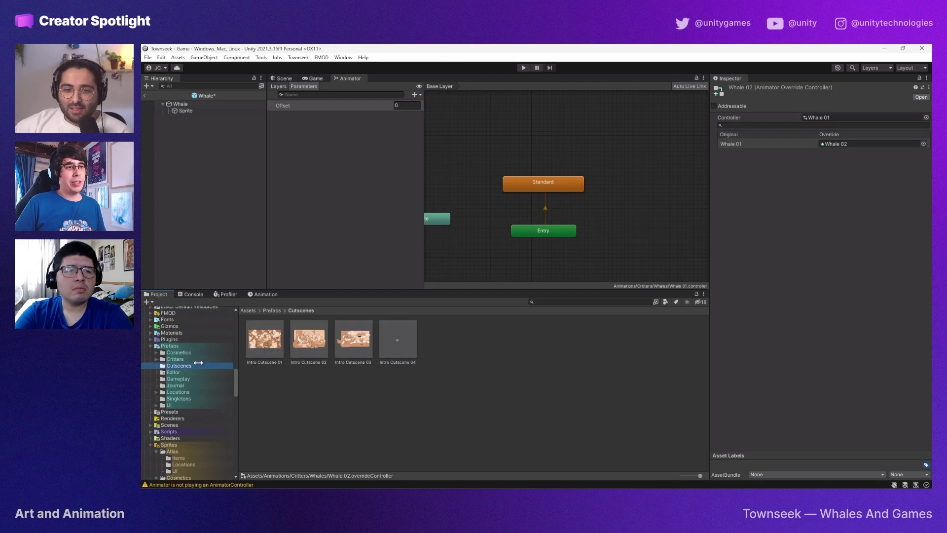
Open the Frog prefab from Prefabs > Critters, dismissing the save prompt, and view it in Scene
click(175, 358)
scroll(433, 369, down, 3)
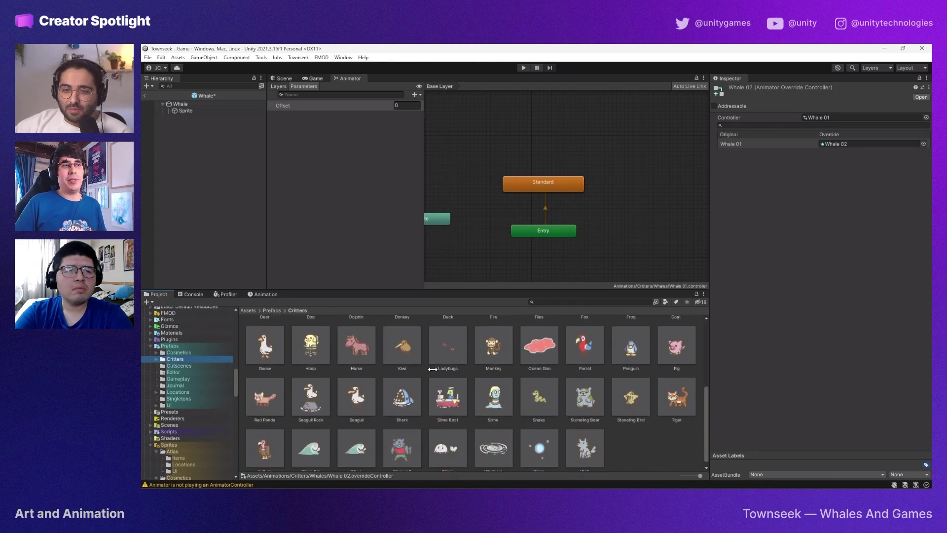
scroll(433, 368, up, 6)
click(626, 438)
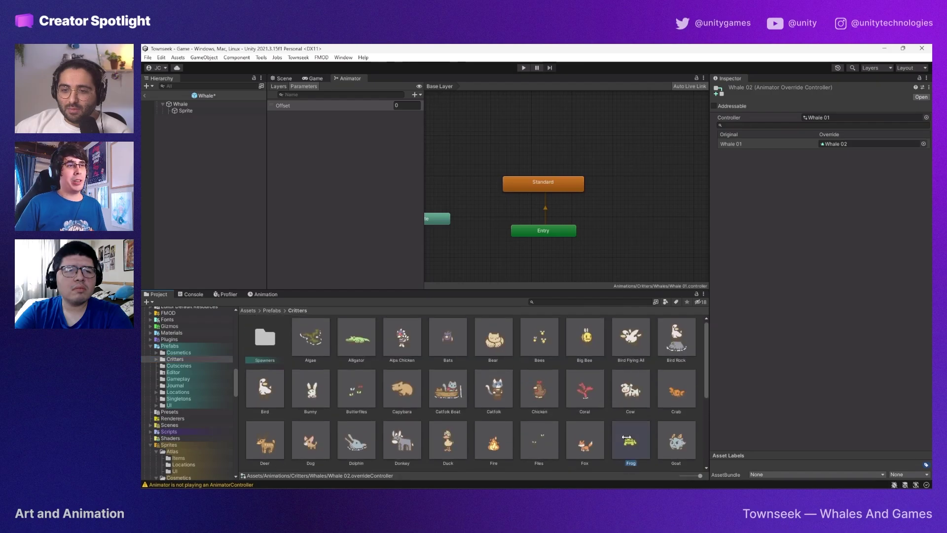
double_click(626, 437)
click(557, 287)
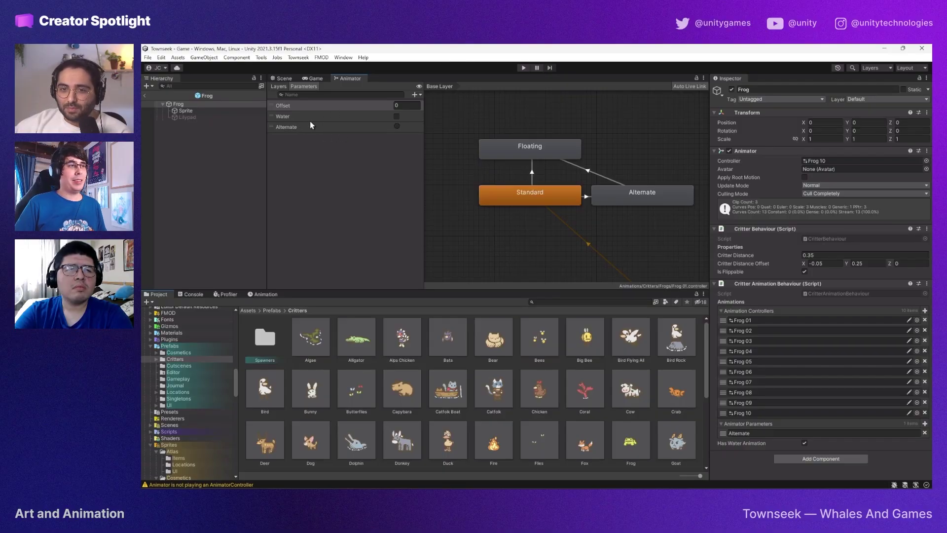
click(282, 78)
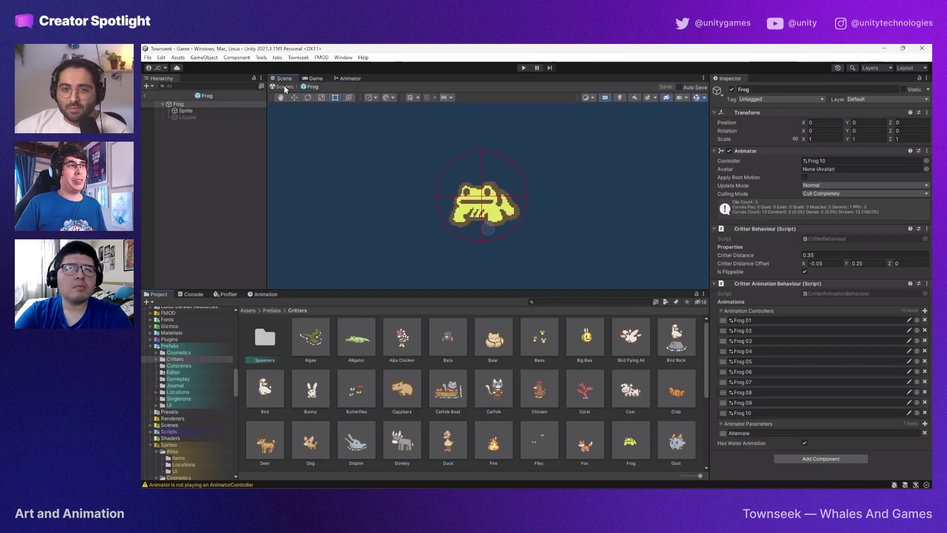
Preview the Frog 10 Floating clip on the Animation timeline, scrubbing to reveal the lilypad
click(258, 295)
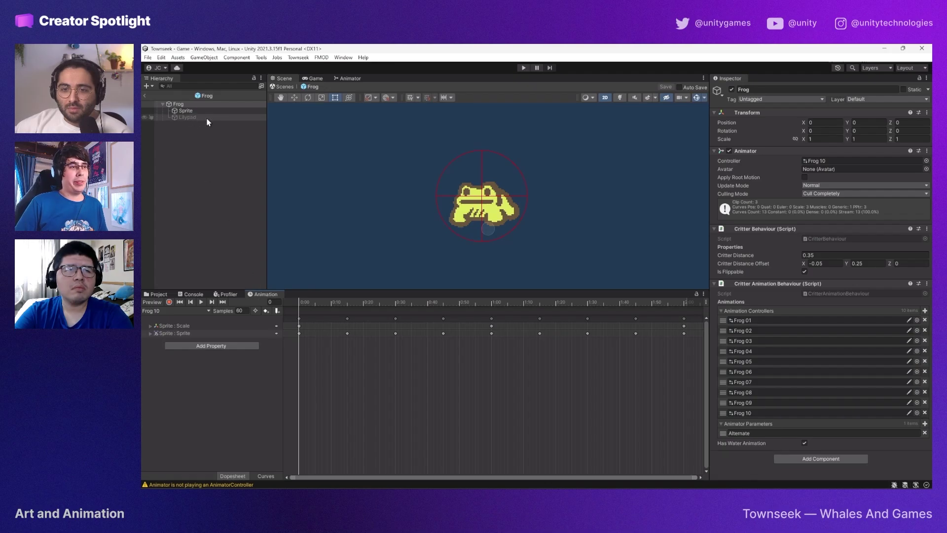
click(188, 310)
click(197, 328)
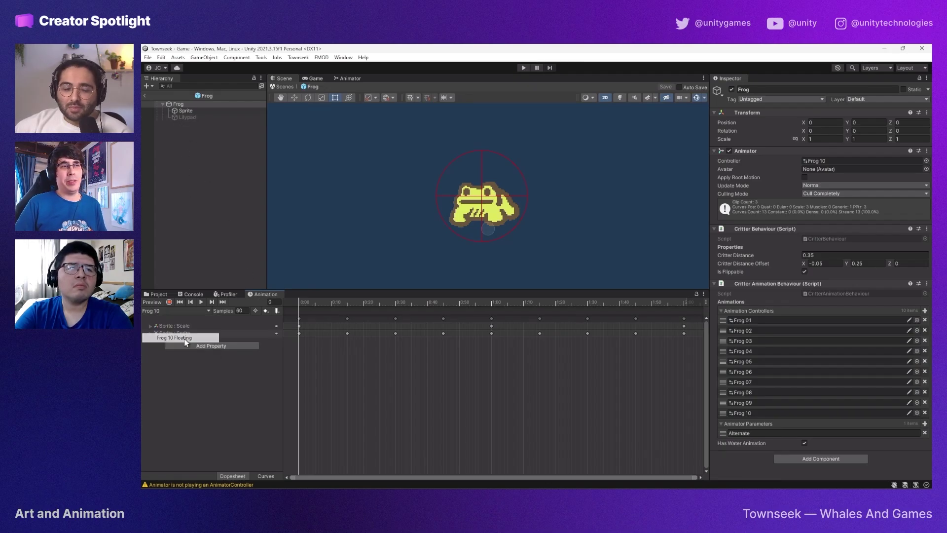
drag(313, 302, 625, 302)
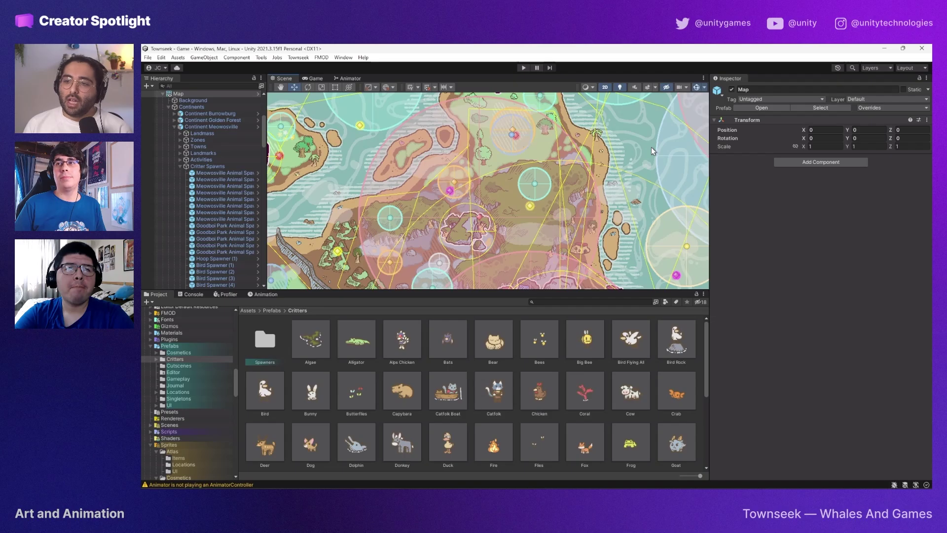
Pan the world map, select the Clouds overlay, and scroll the Project tree toward Sprites
middle_drag(652, 151, 594, 158)
scroll(600, 210, down, 4)
click(601, 210)
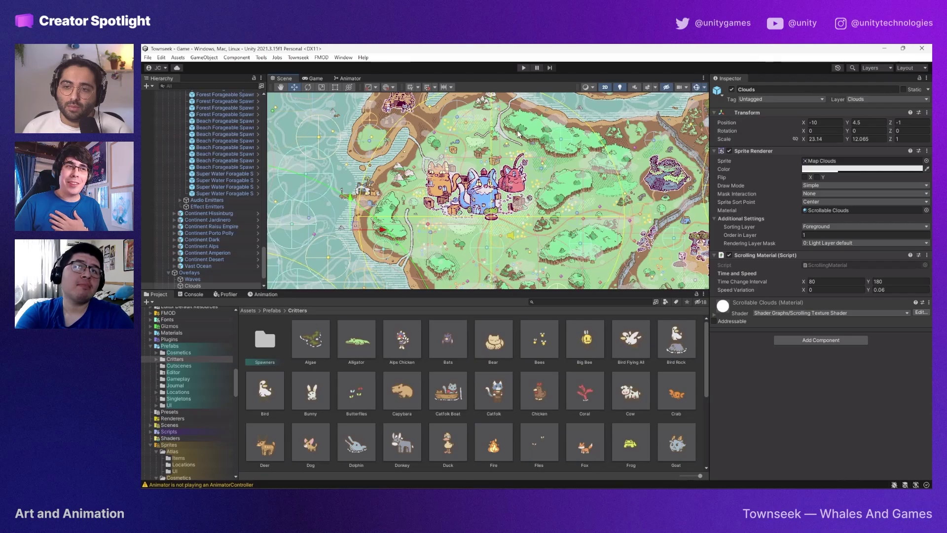
scroll(592, 156, down, 4)
scroll(539, 191, down, 6)
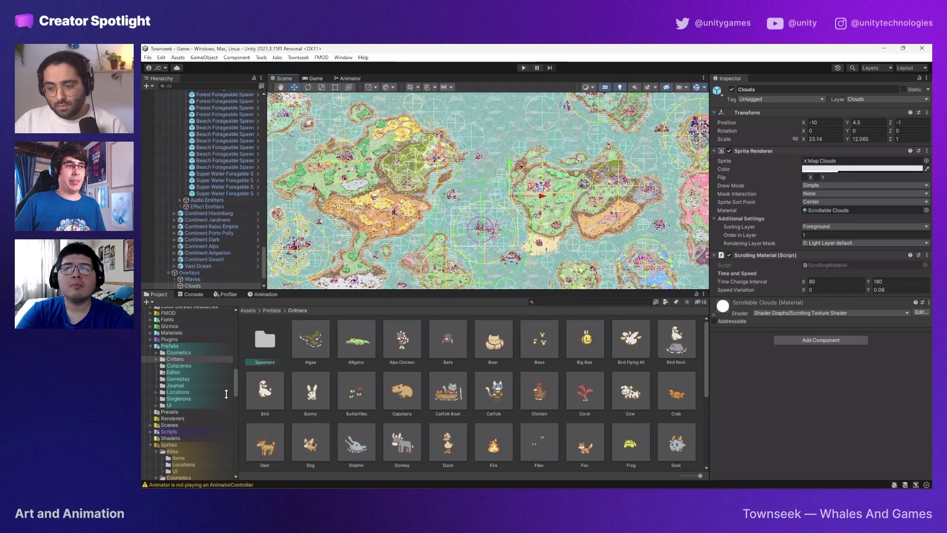
scroll(224, 395, down, 6)
Open the Bees sprite folder and inspect the Bees 01 sprite's import settings
click(178, 390)
scroll(197, 394, down, 5)
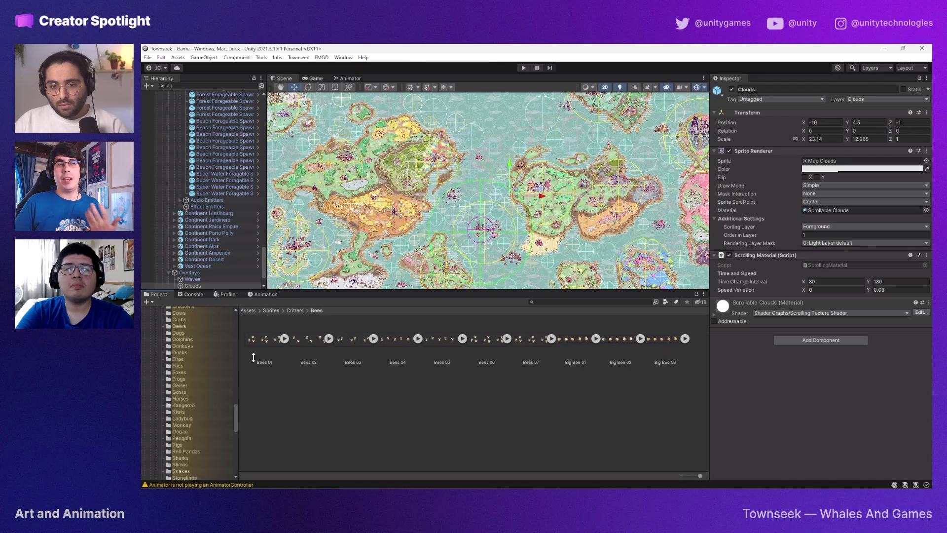
click(274, 336)
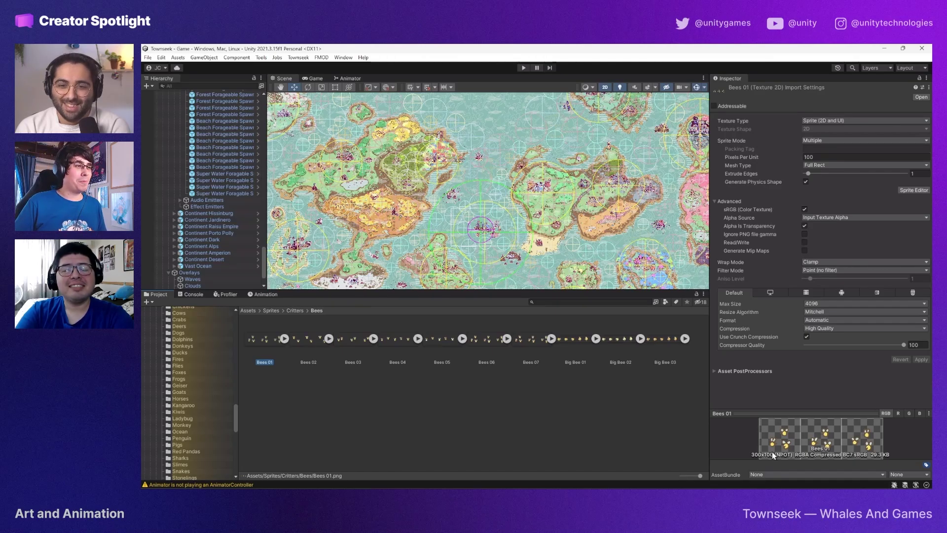
Show the continent sprites in the Sprites/Locations/Continents folder
scroll(218, 387, up, 10)
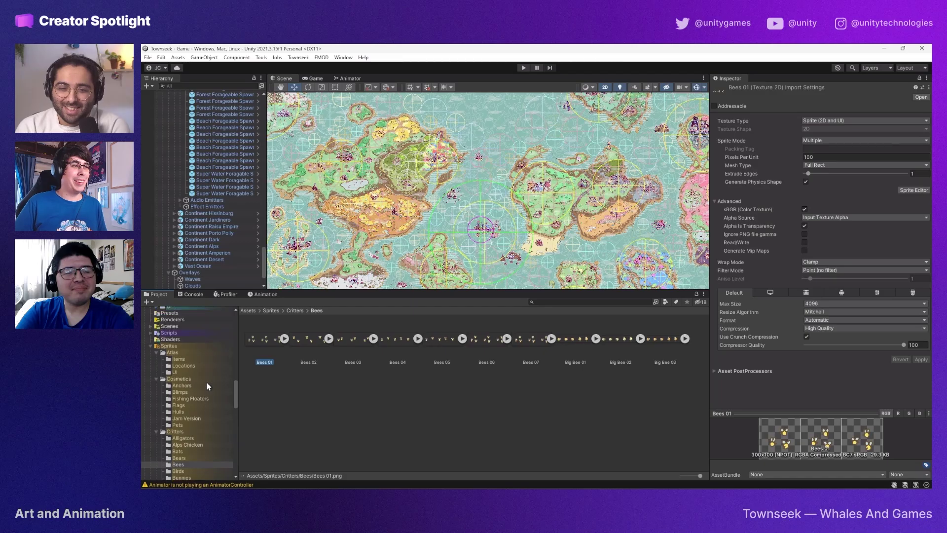
scroll(208, 385, down, 5)
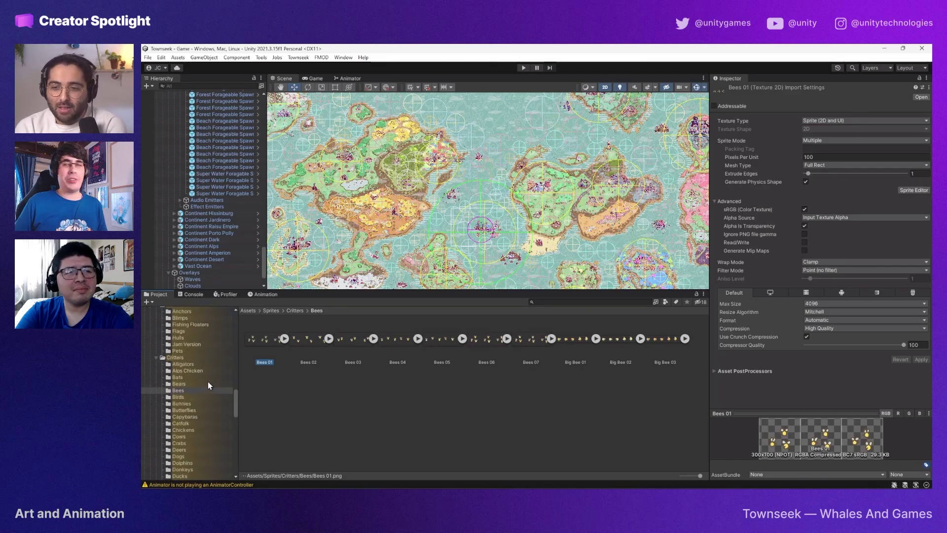
scroll(208, 381, down, 15)
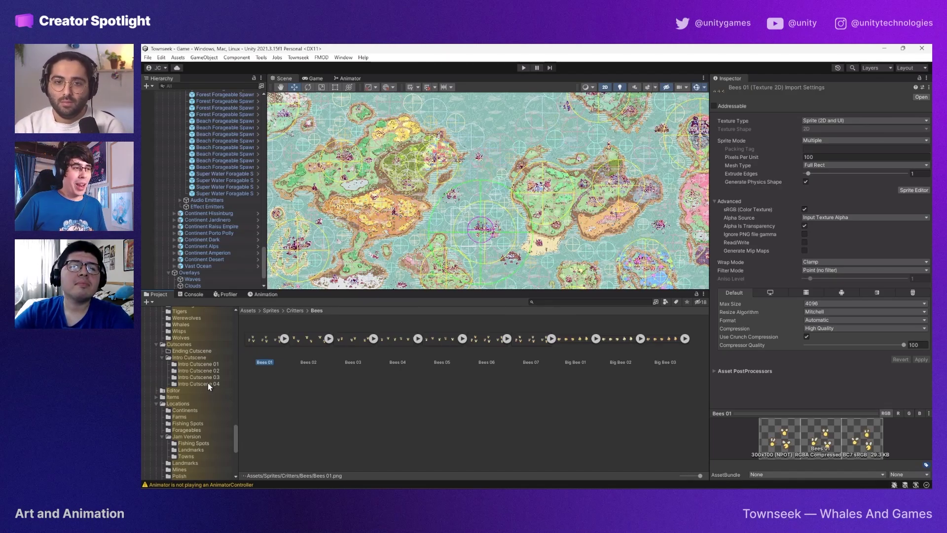
click(195, 409)
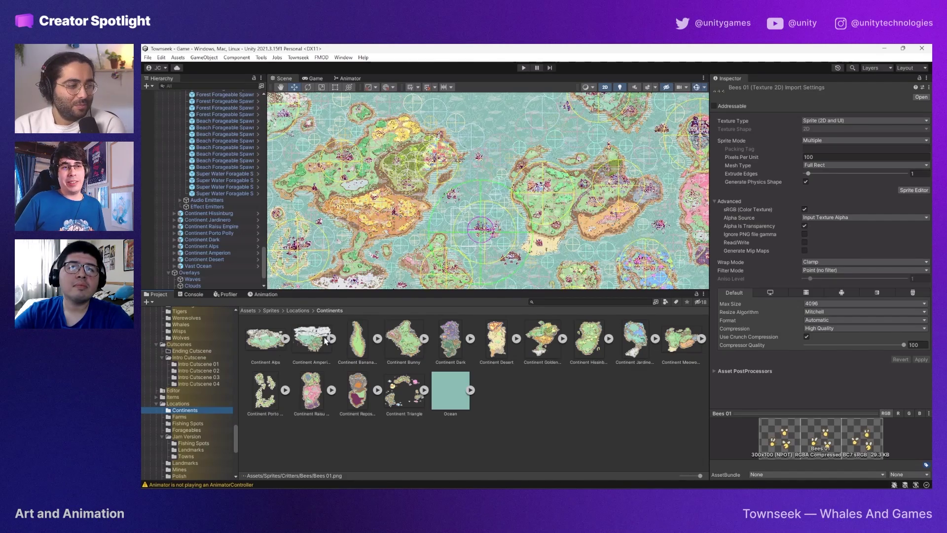
Enlarge the Continent Golden Forest texture preview and detach it into a floating Preview window
click(554, 346)
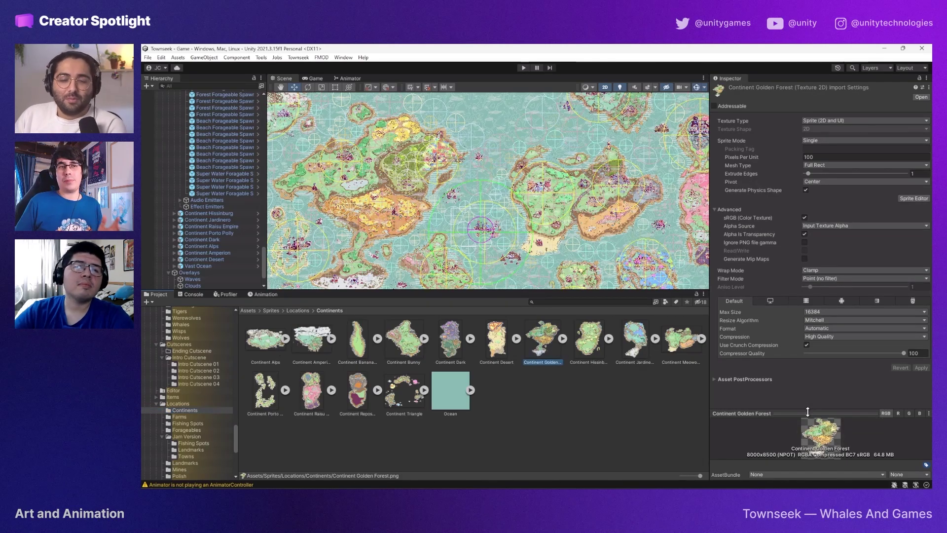
drag(830, 413, 830, 289)
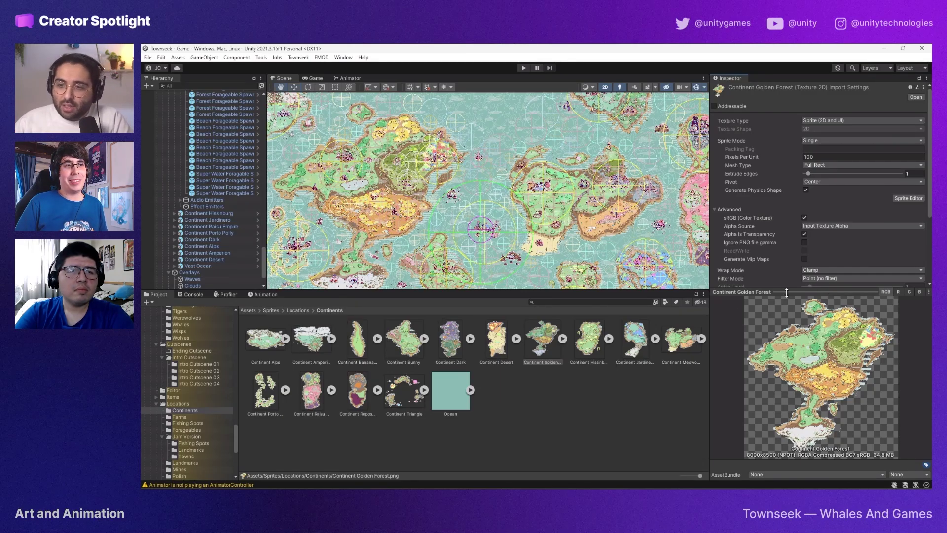
right_click(740, 291)
click(765, 297)
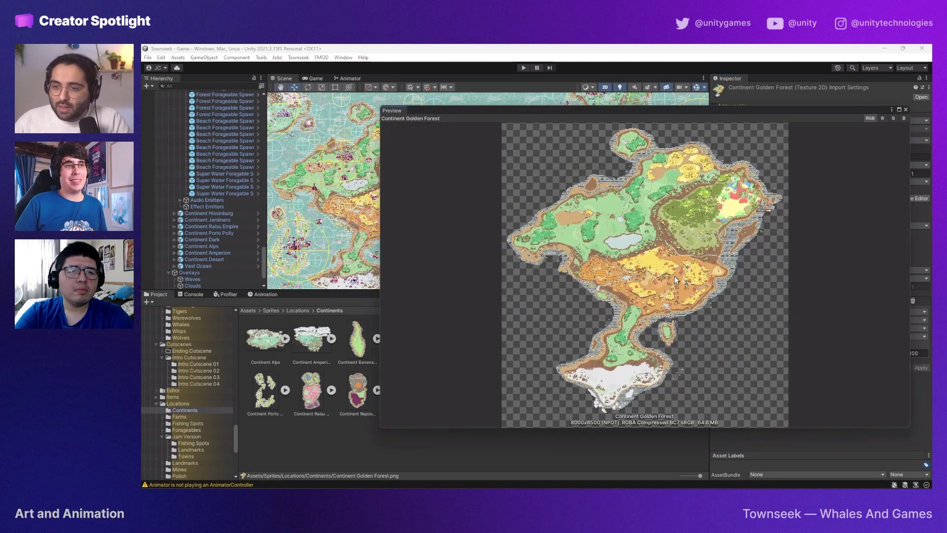
Maximize then close the Golden Forest preview, and zoom the Scene view onto the pink creature
click(898, 109)
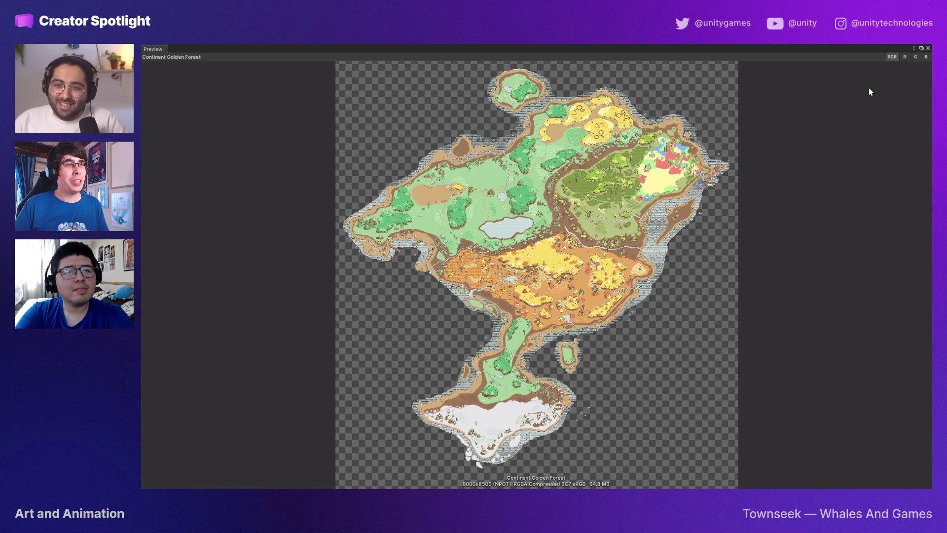
click(928, 48)
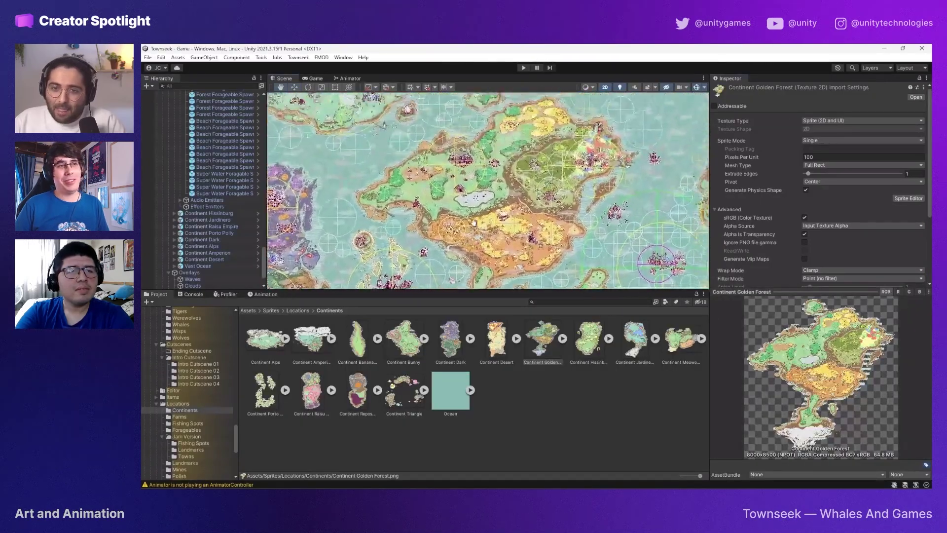
scroll(473, 223, up, 8)
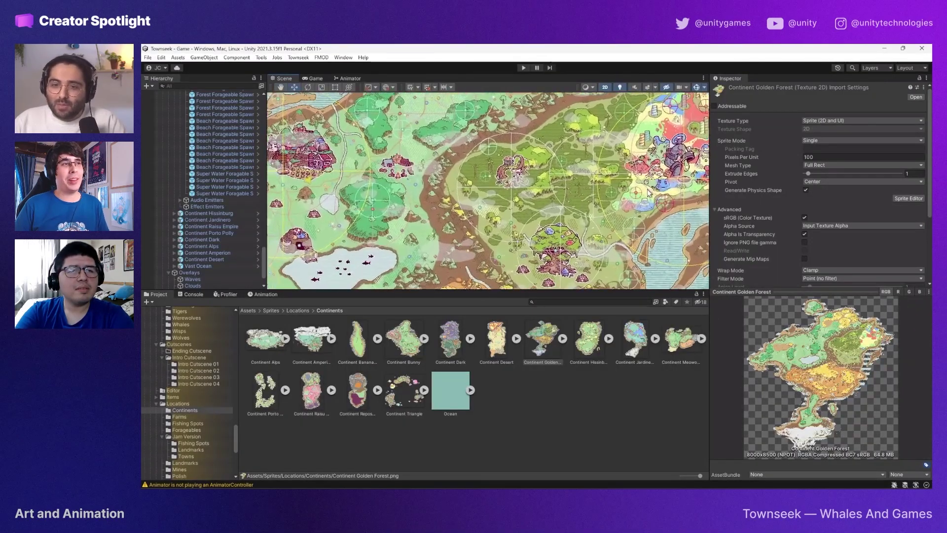
scroll(475, 178, up, 5)
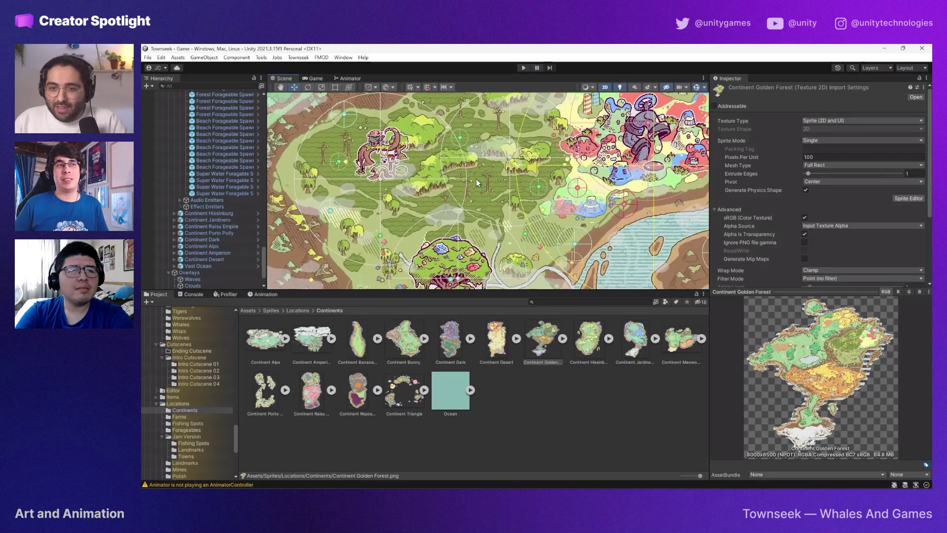
key(f)
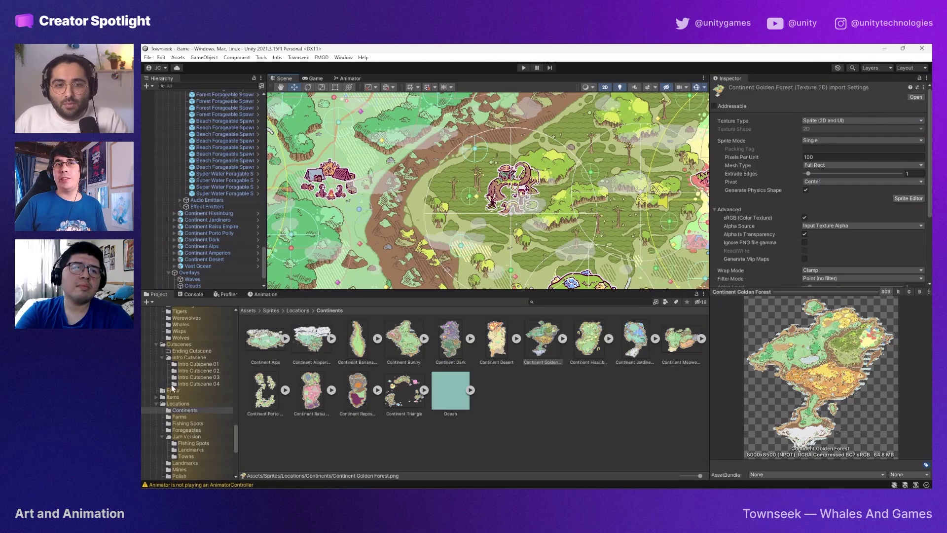
scroll(187, 380, up, 15)
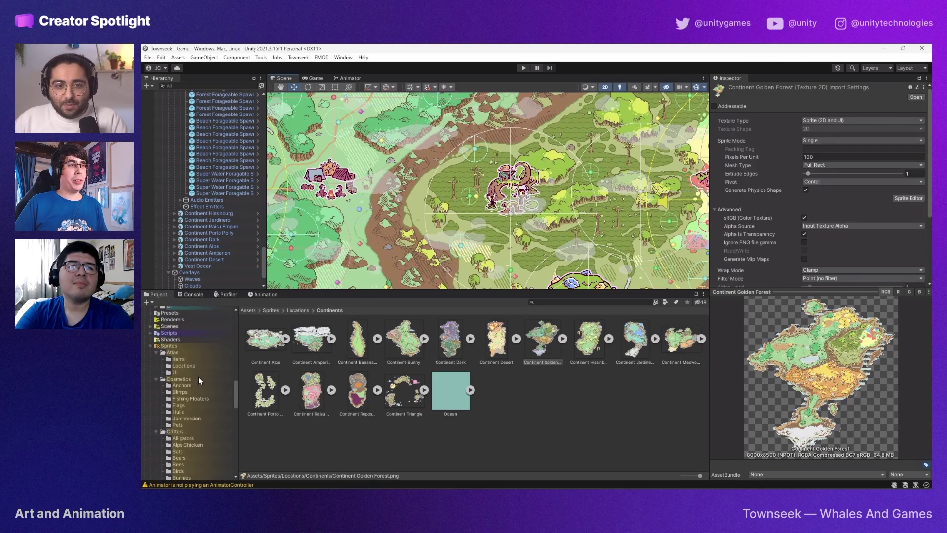
Browse the Items, Cosmetics, Locations and UI sprite atlas folders, returning to Locations
click(206, 360)
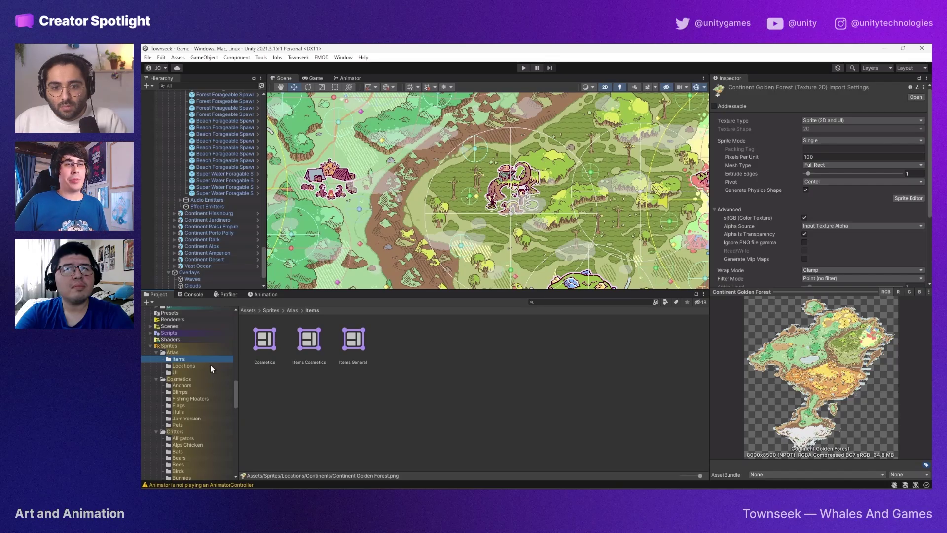
click(266, 340)
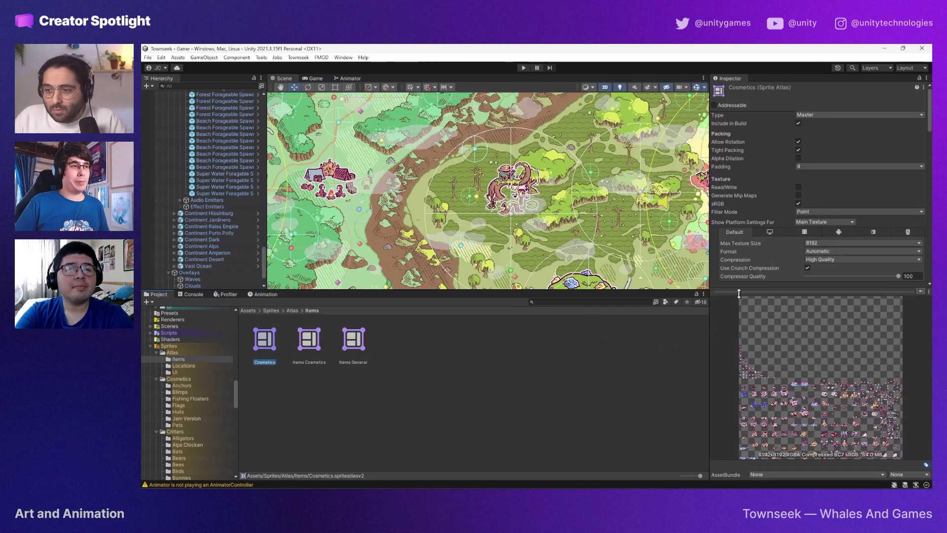
click(195, 368)
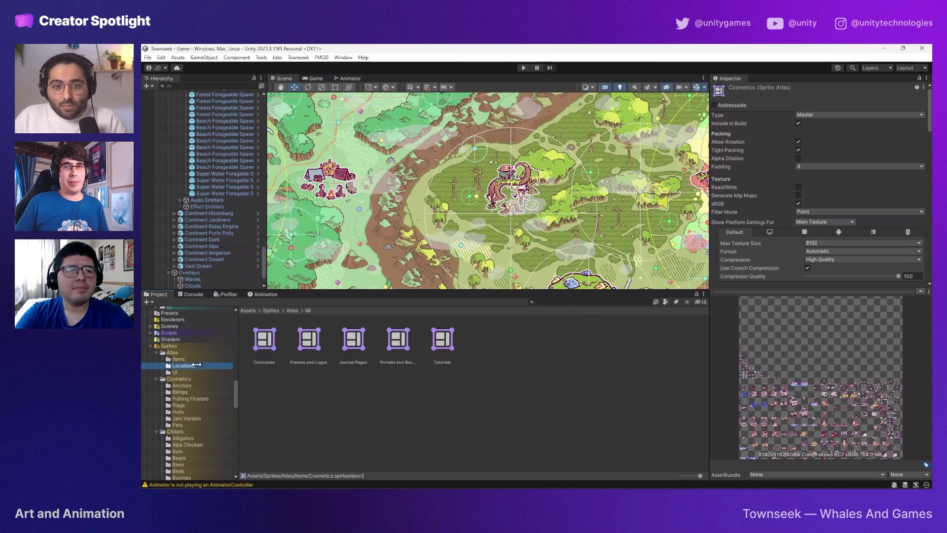
click(195, 372)
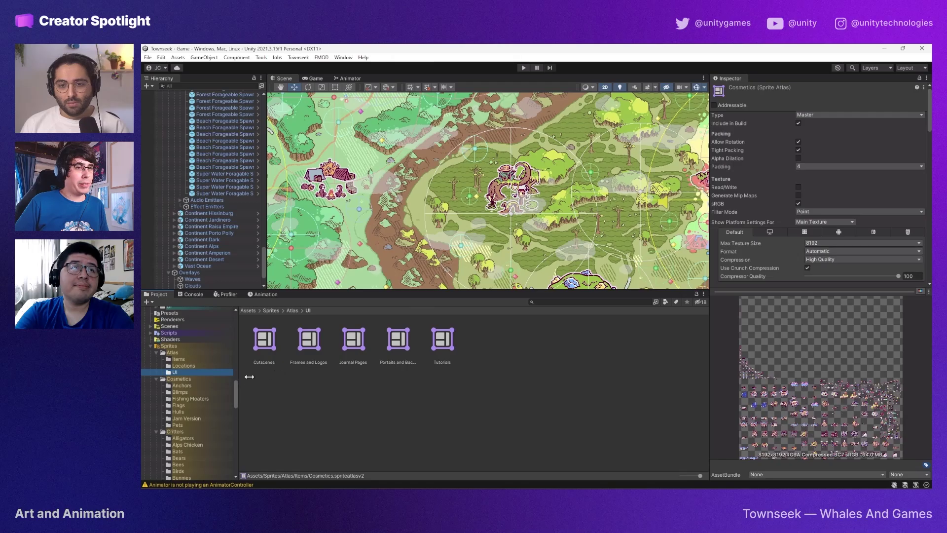
click(193, 367)
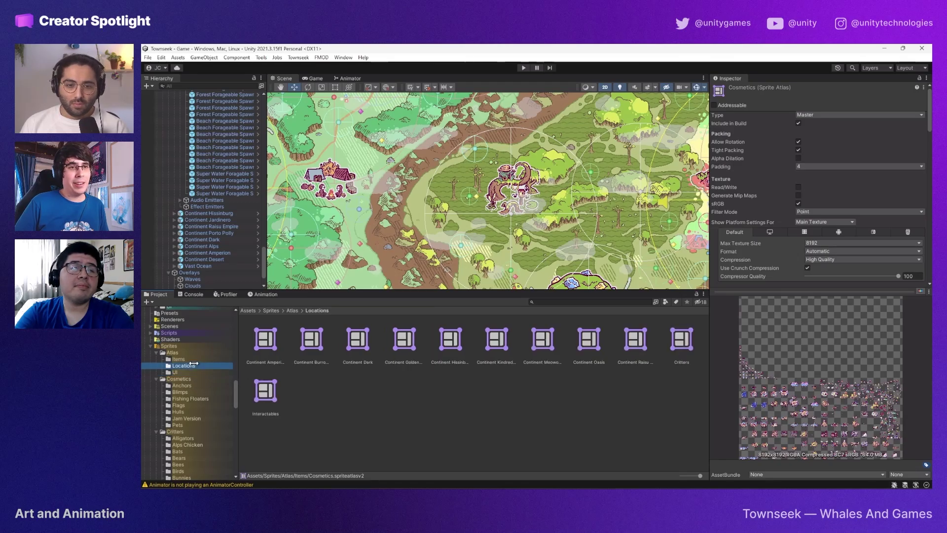
Inspect the Critters sprite atlas with a widened Inspector to enlarge its preview
click(199, 347)
click(193, 365)
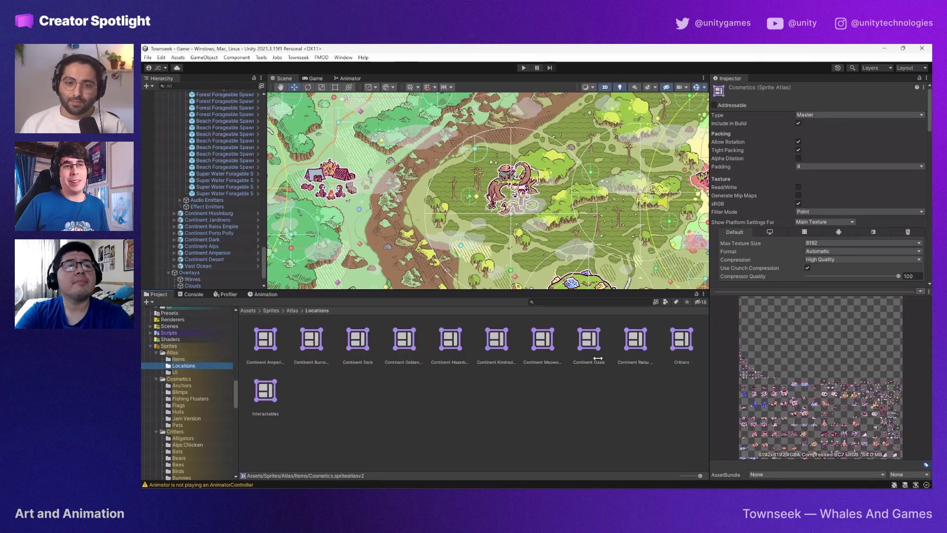
click(682, 340)
drag(709, 307, 476, 300)
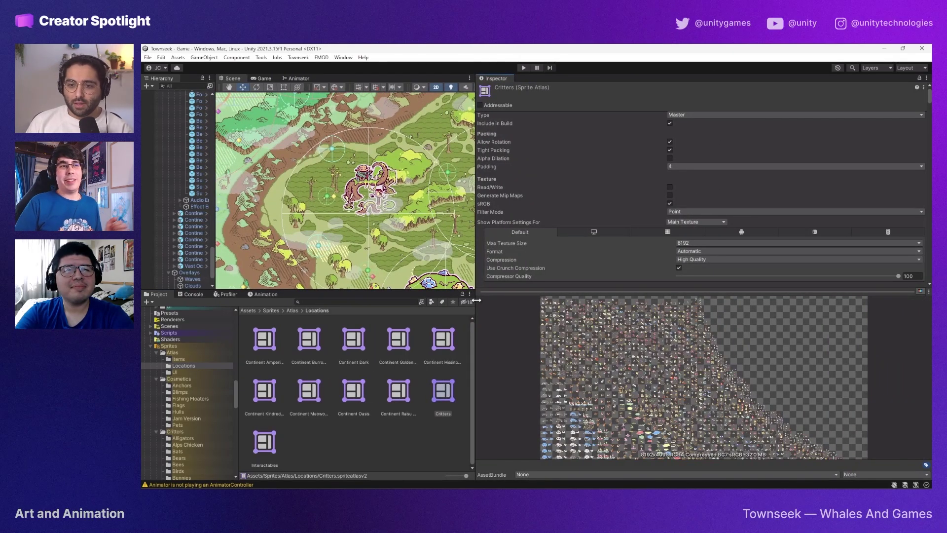
Expand the Critters atlas preview (8192x4096, BC7) into a maximized Preview window
double_click(520, 289)
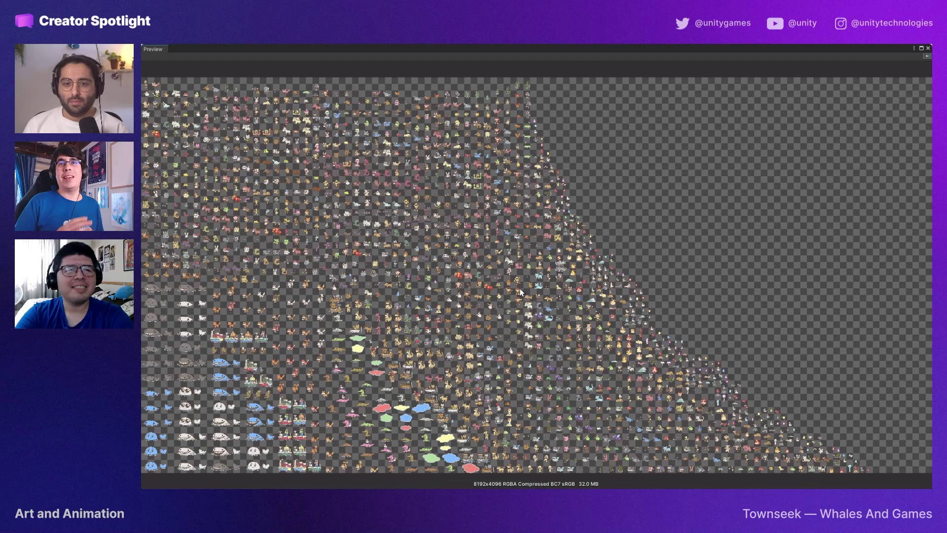